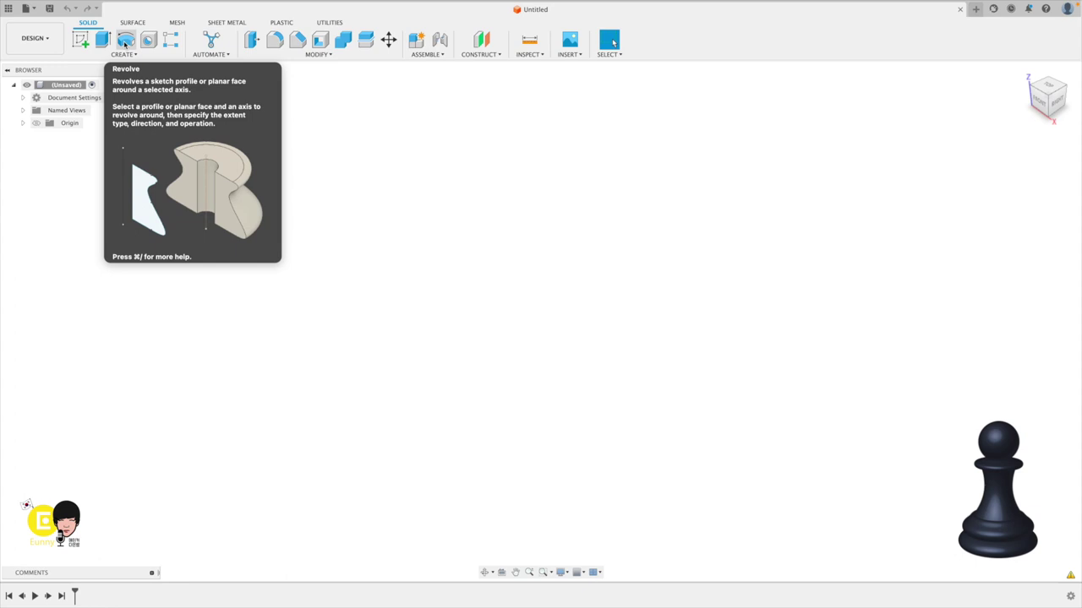
- Start a sketch on the front plane and draw a vertical line across the horizontal axis
click(80, 40)
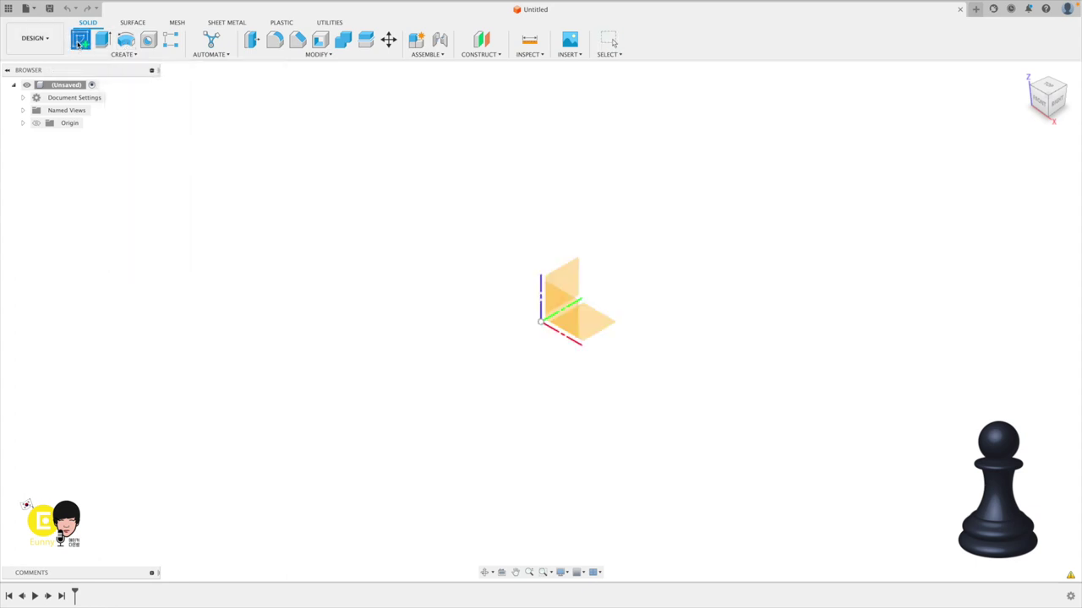
click(568, 309)
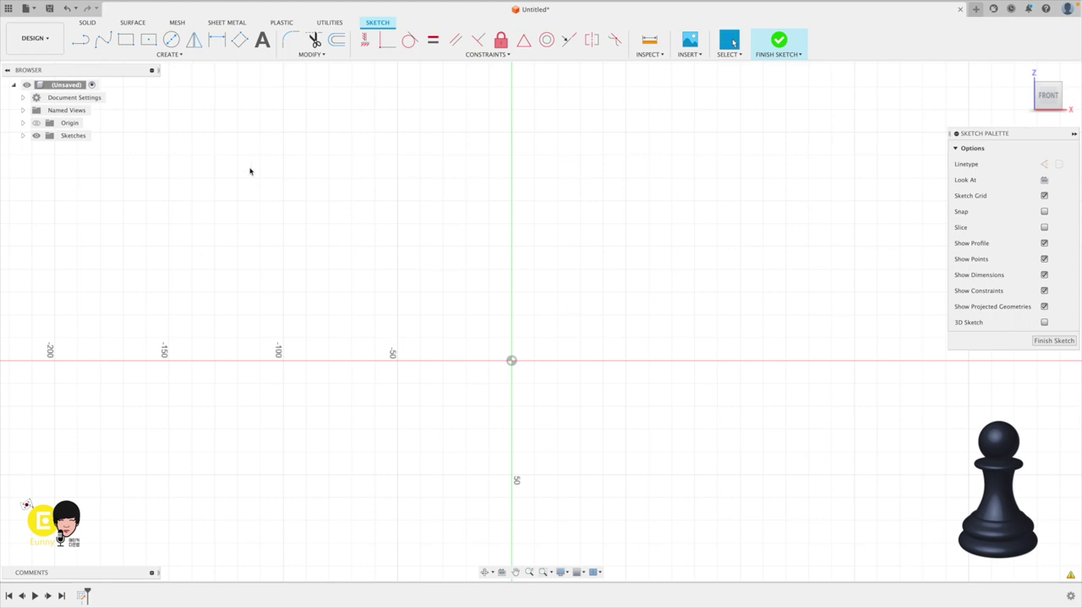
click(81, 41)
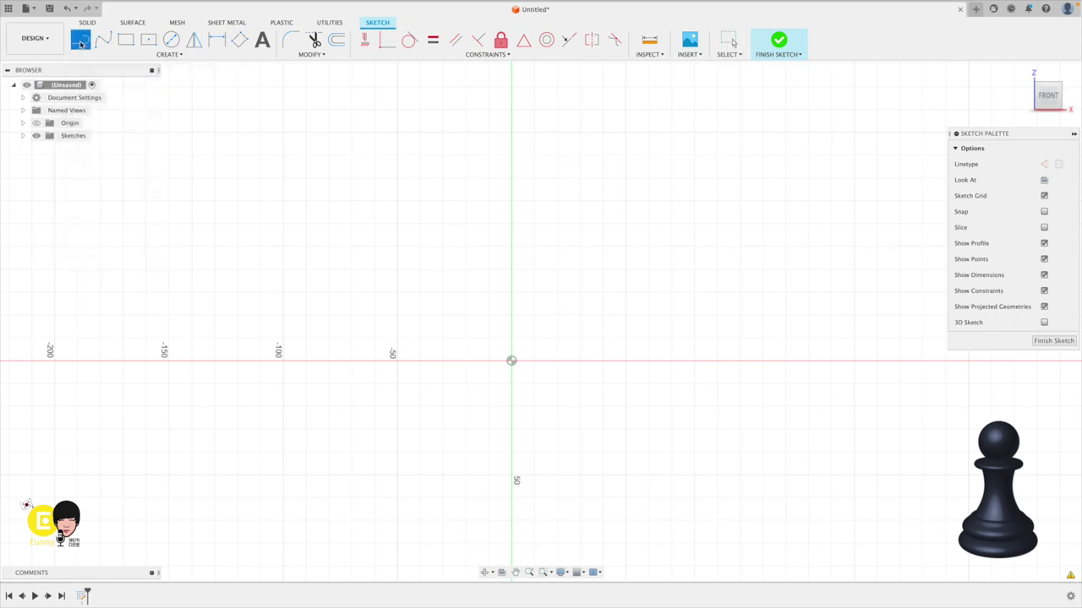
click(465, 148)
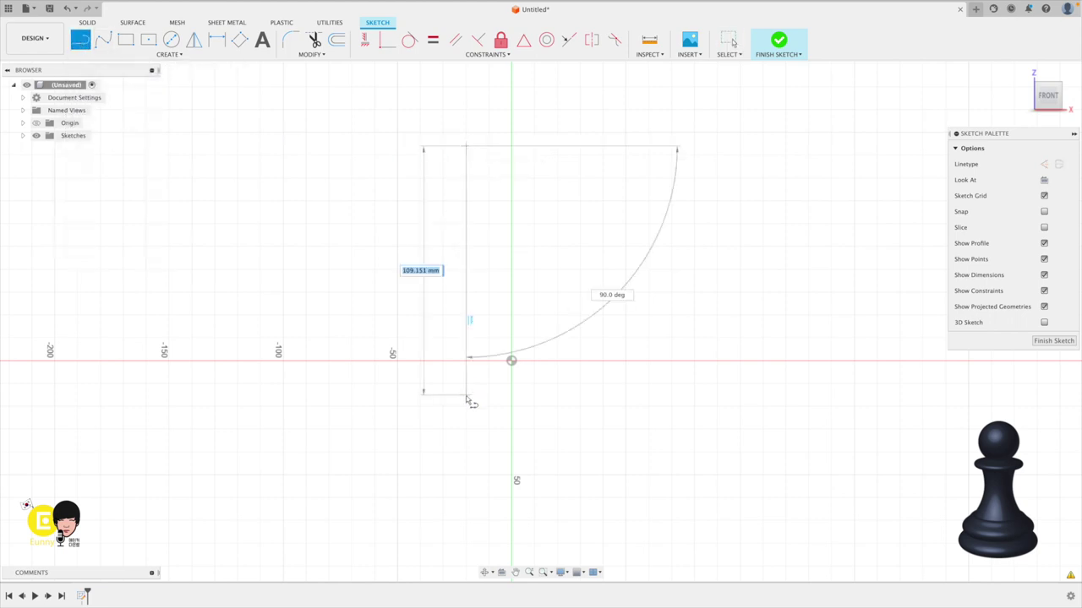
click(465, 457)
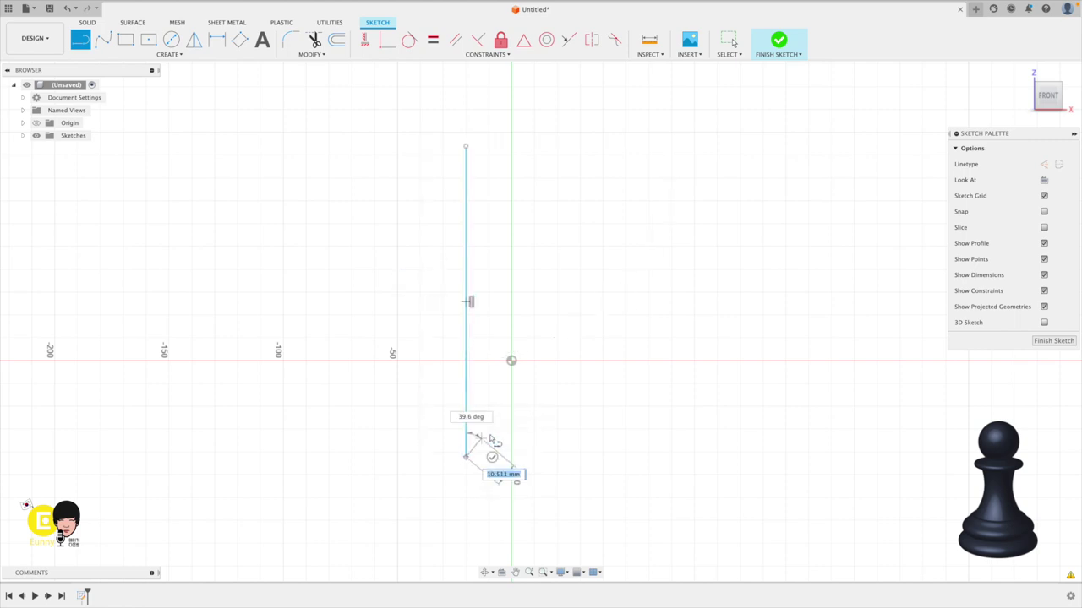
key(Escape)
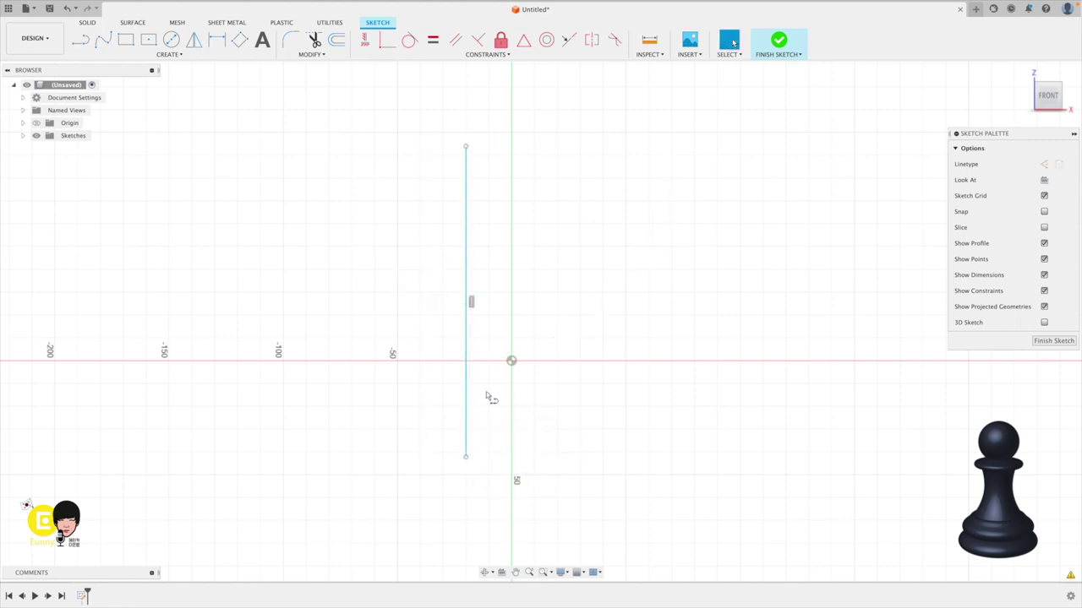
- Constrain the vertical line to be collinear with the vertical axis
key(l)
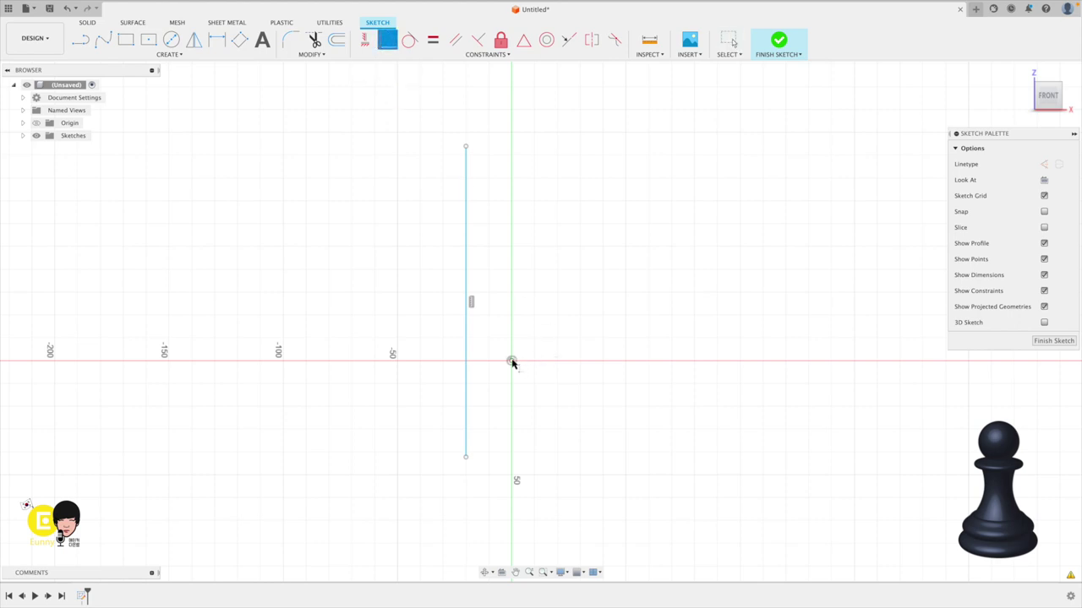
click(511, 362)
click(466, 362)
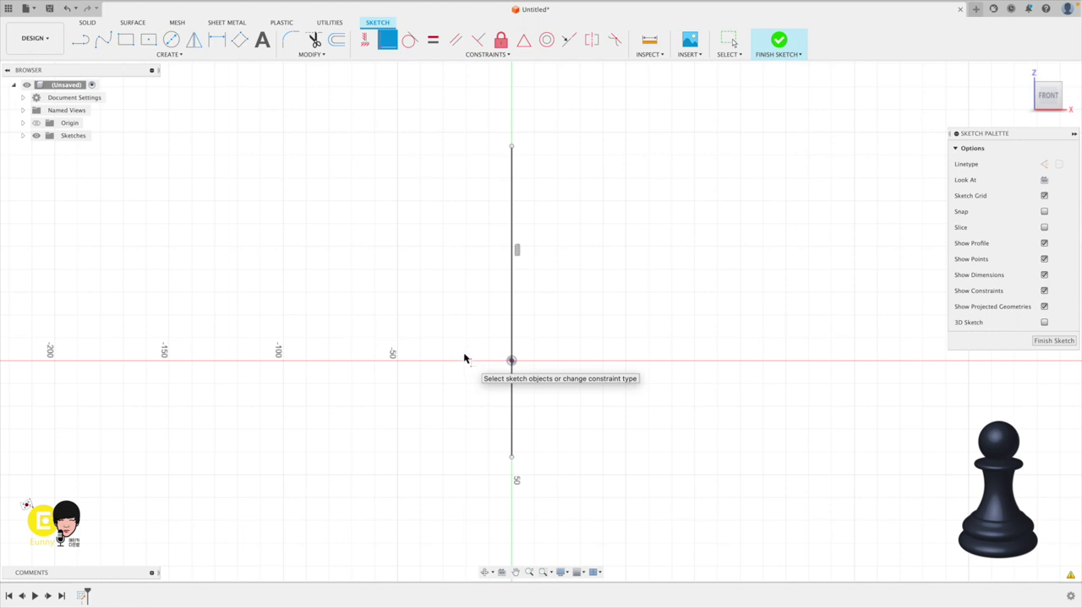
key(Escape)
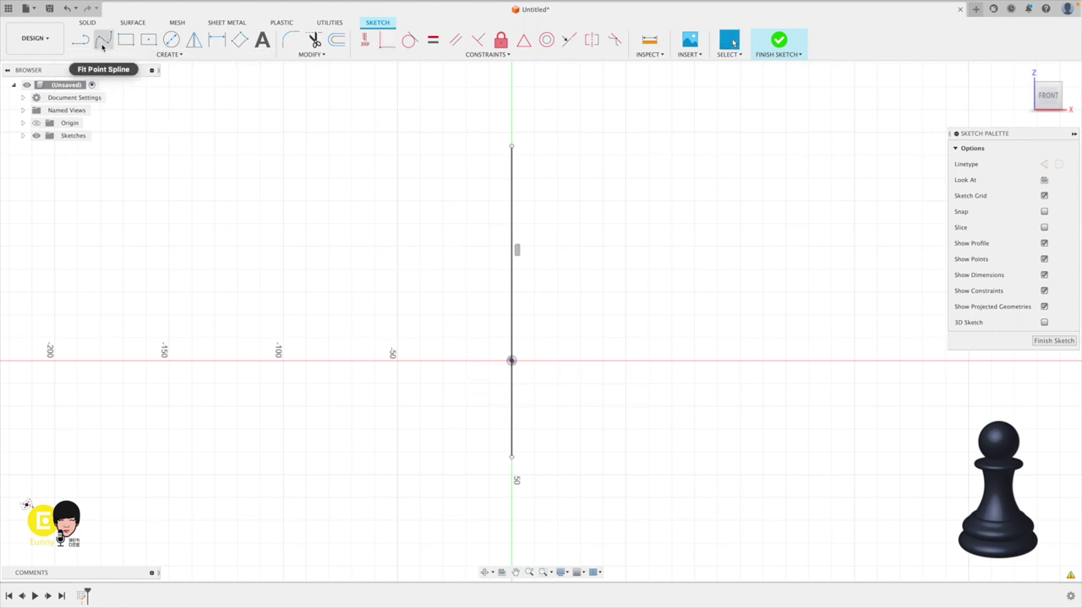
click(103, 40)
click(533, 208)
click(590, 223)
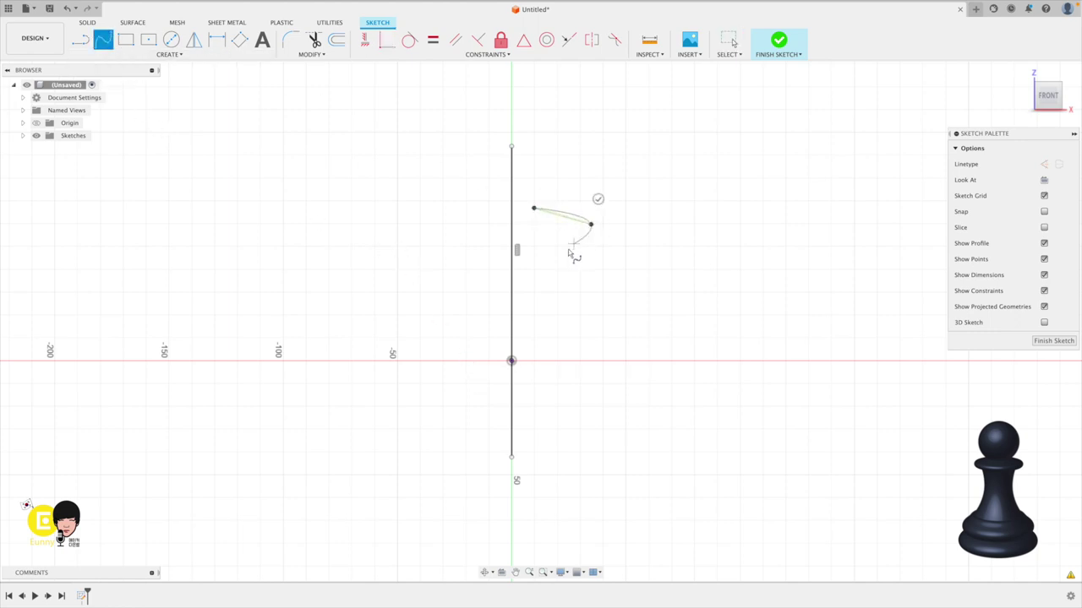
click(563, 252)
click(601, 270)
click(607, 301)
click(550, 323)
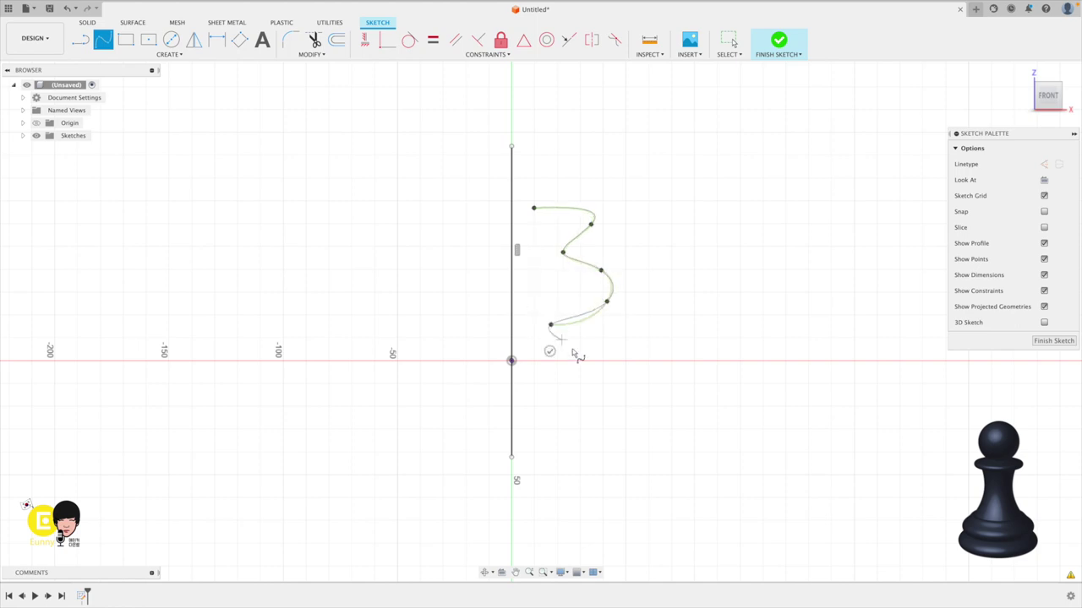
click(619, 345)
click(626, 319)
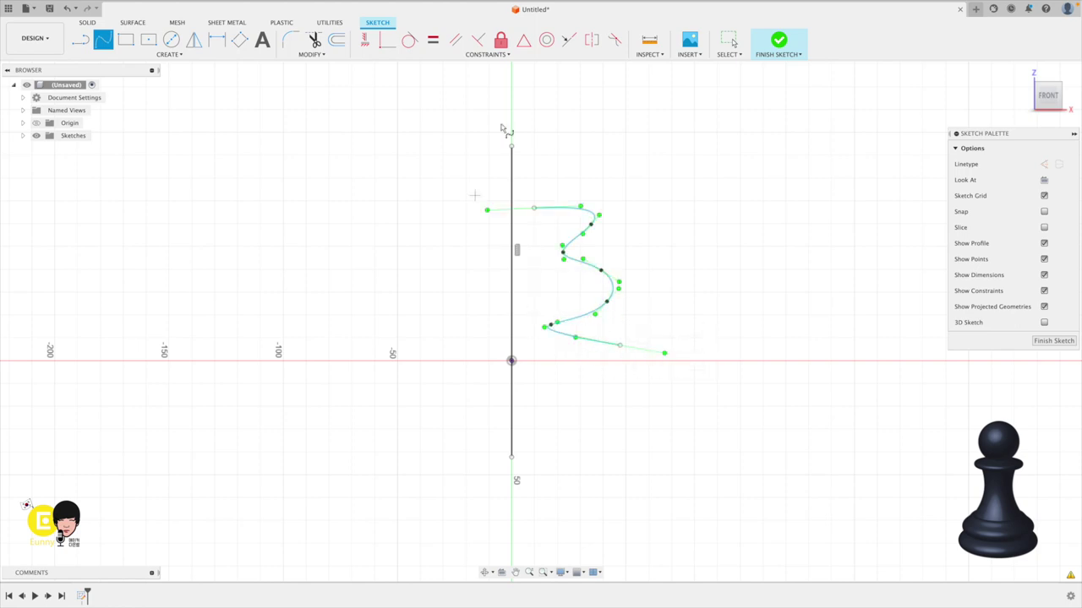
click(218, 49)
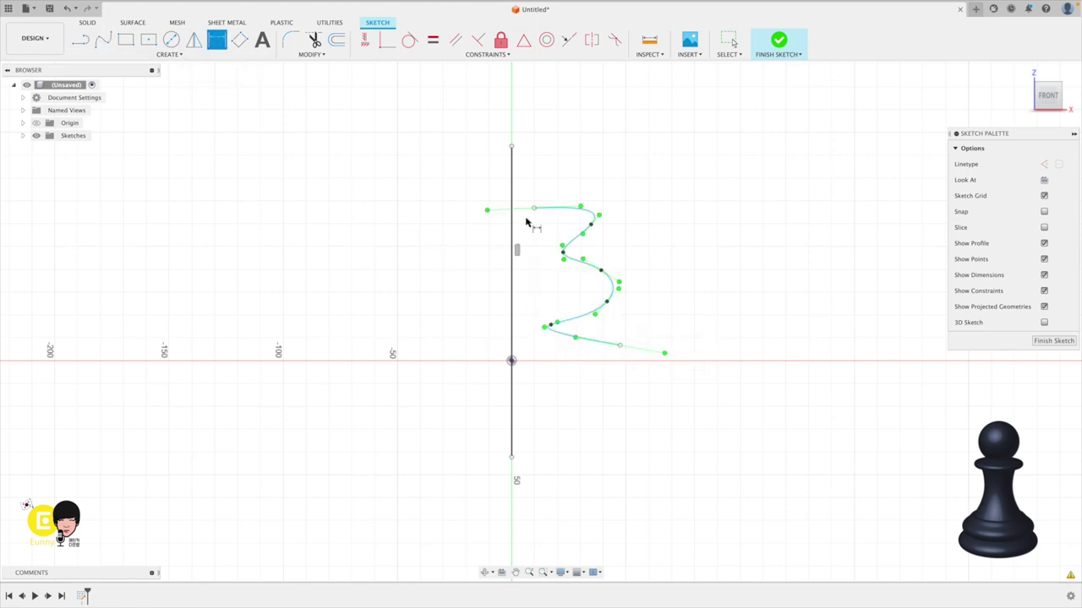
click(533, 208)
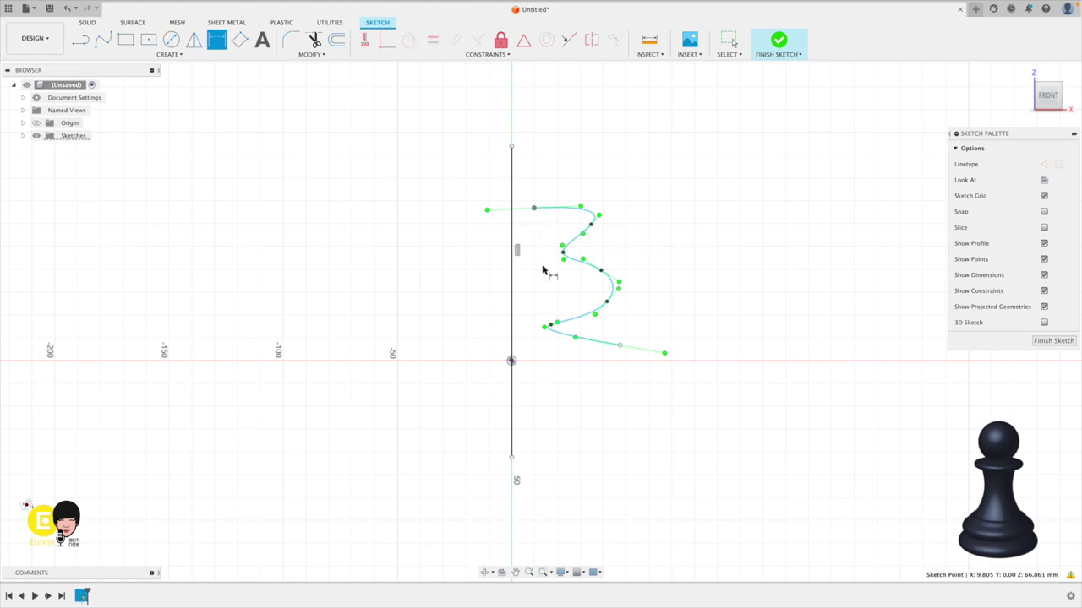
click(605, 300)
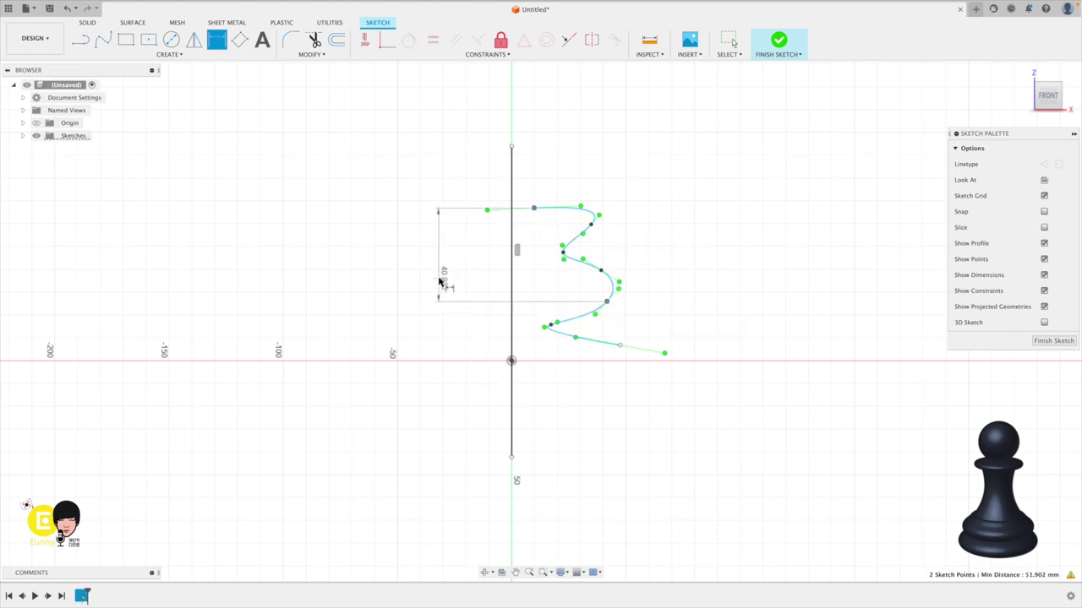
click(438, 282)
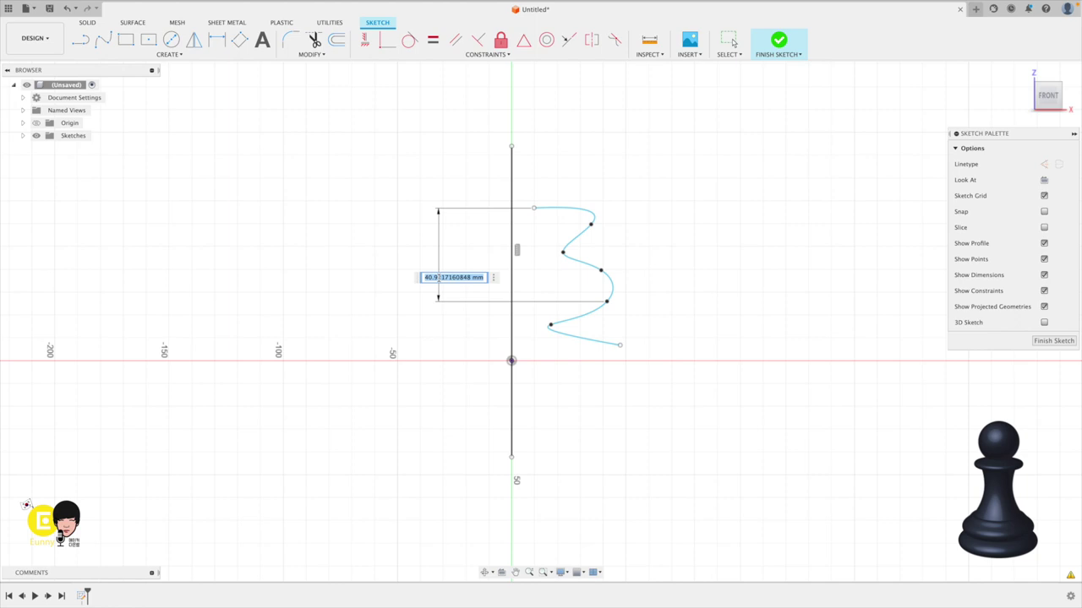
text(20)
key(Return)
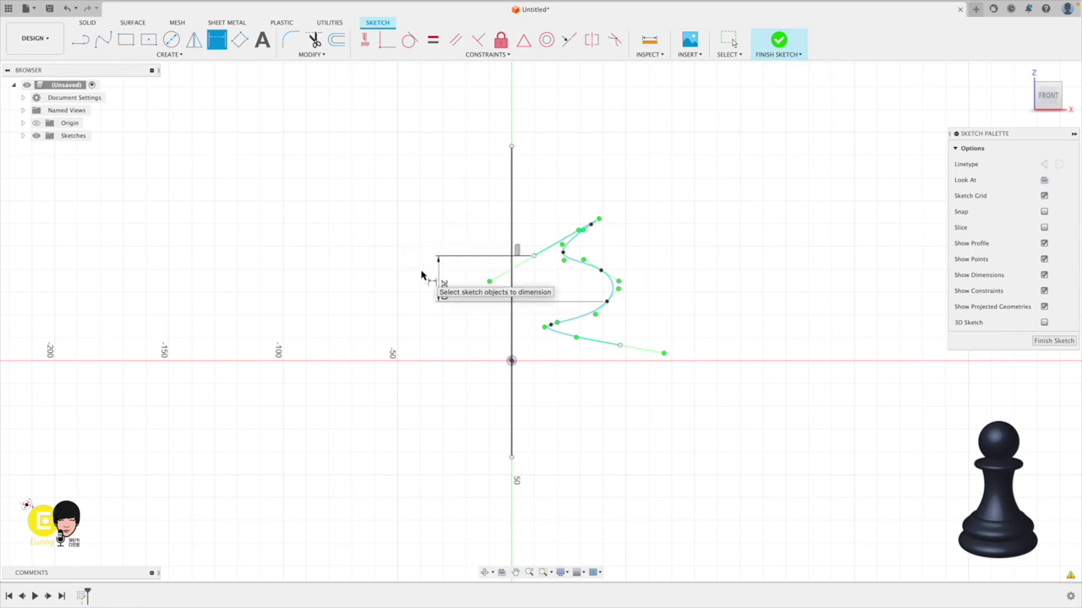
key(Escape)
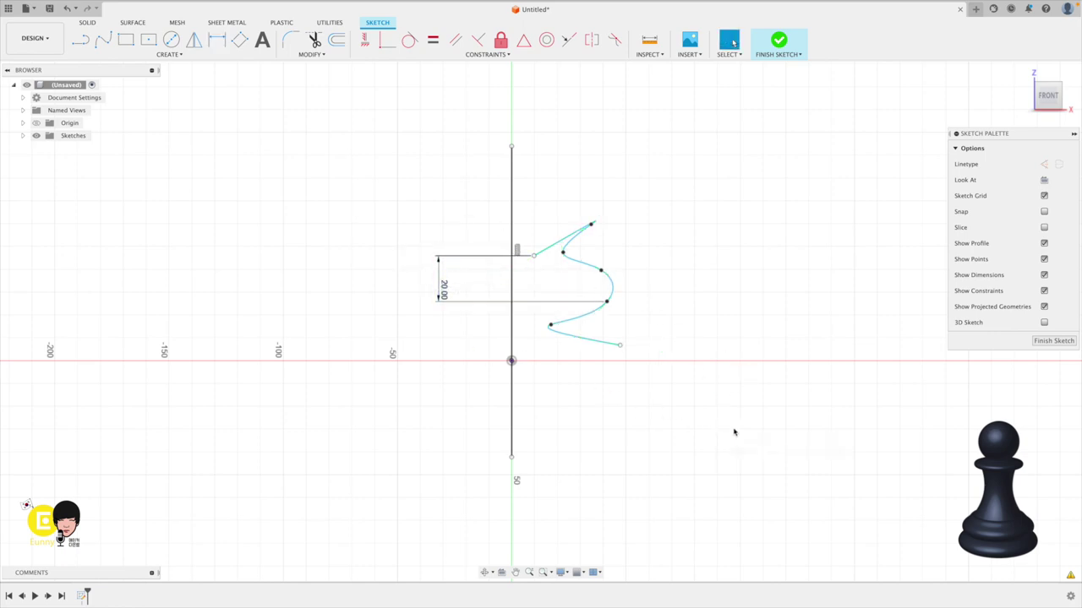
drag(749, 420, 529, 207)
key(Delete)
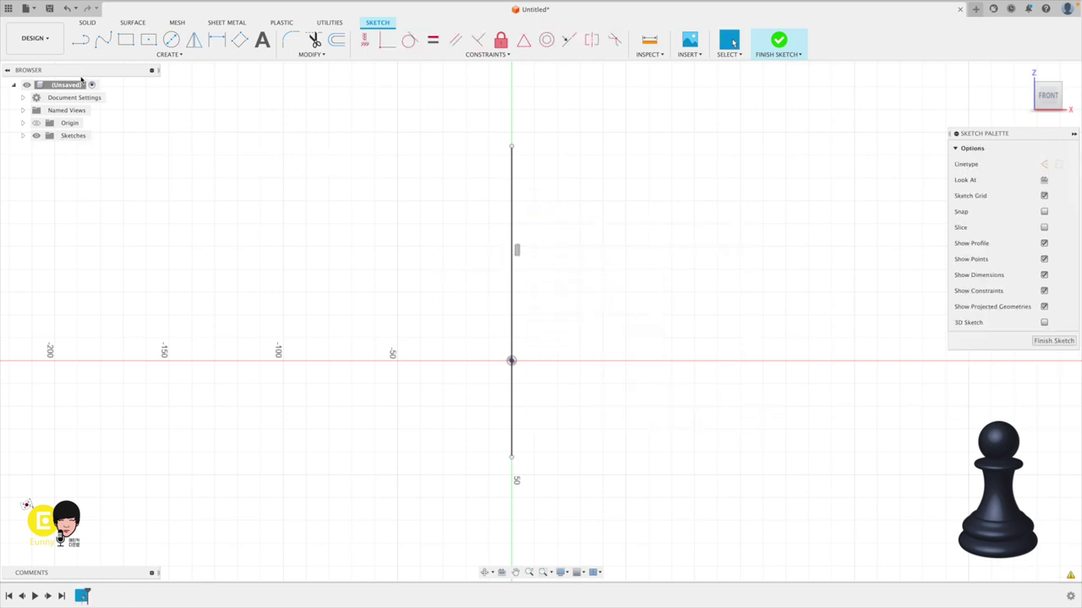
- Draw a horizontal line crossing the vertical axis above the origin
click(81, 40)
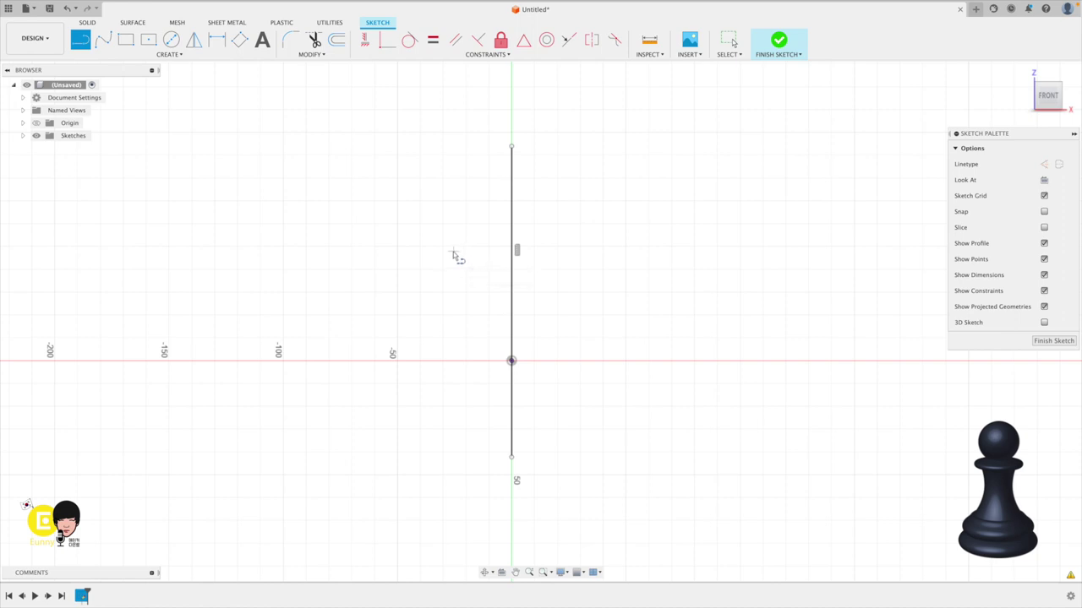
click(453, 252)
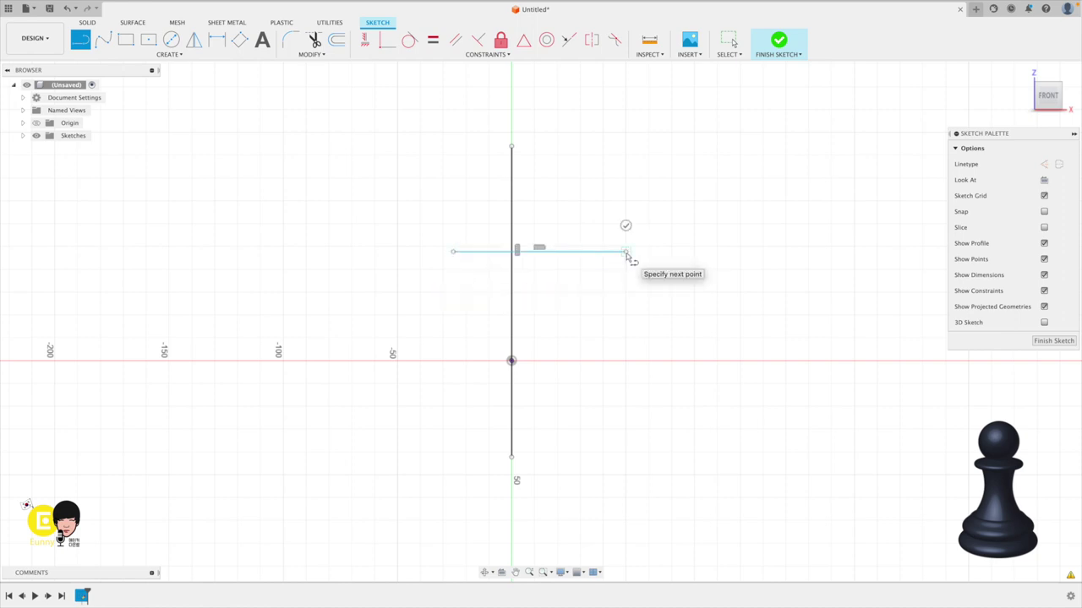
click(625, 252)
click(625, 225)
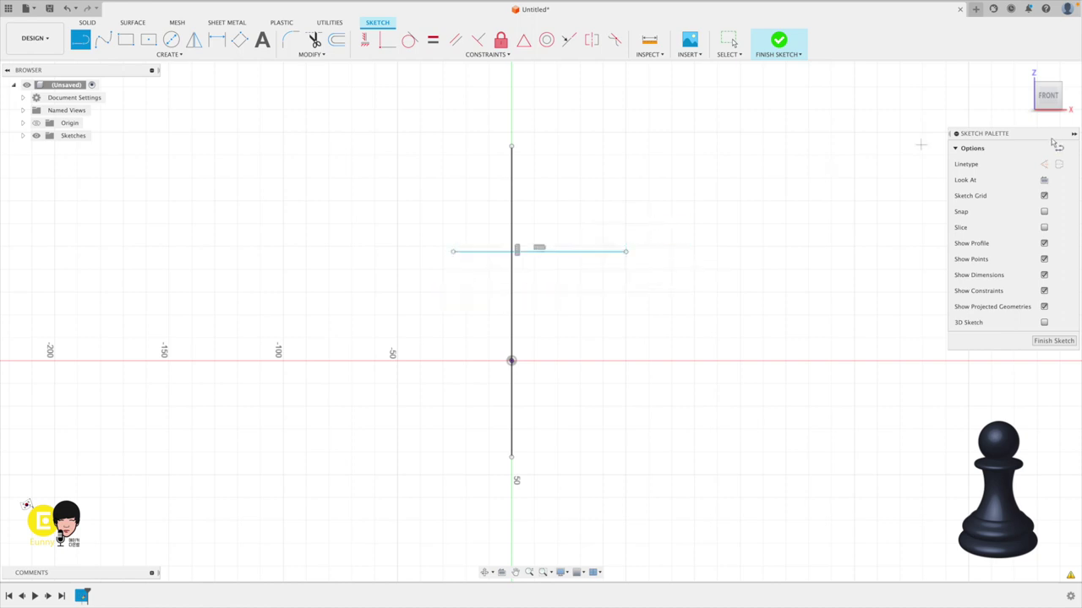
click(1044, 164)
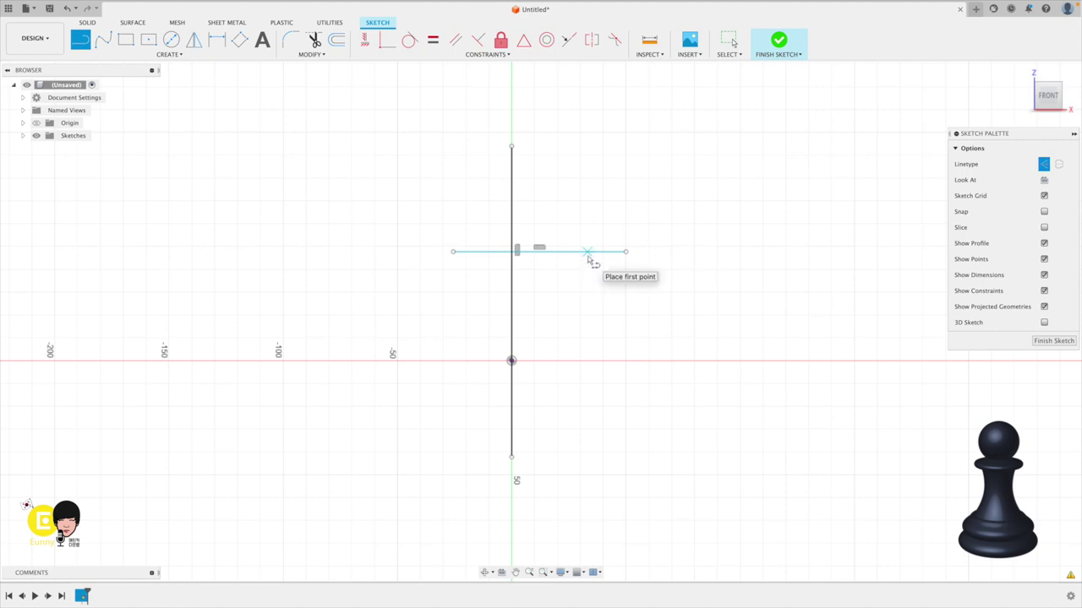
key(Escape)
- Convert the horizontal line to construction geometry
click(591, 255)
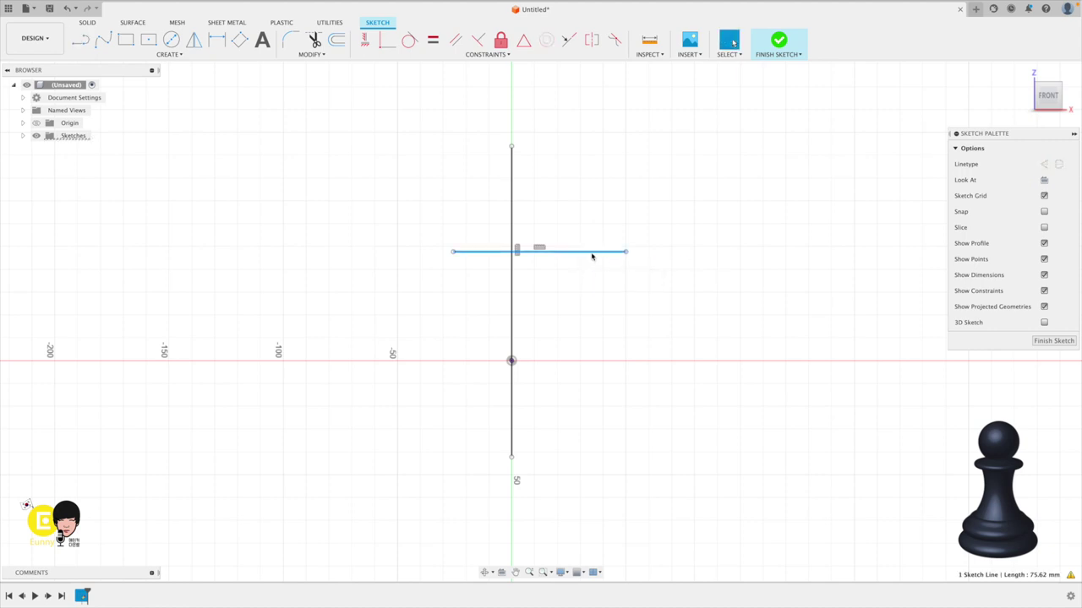
click(1043, 164)
click(217, 39)
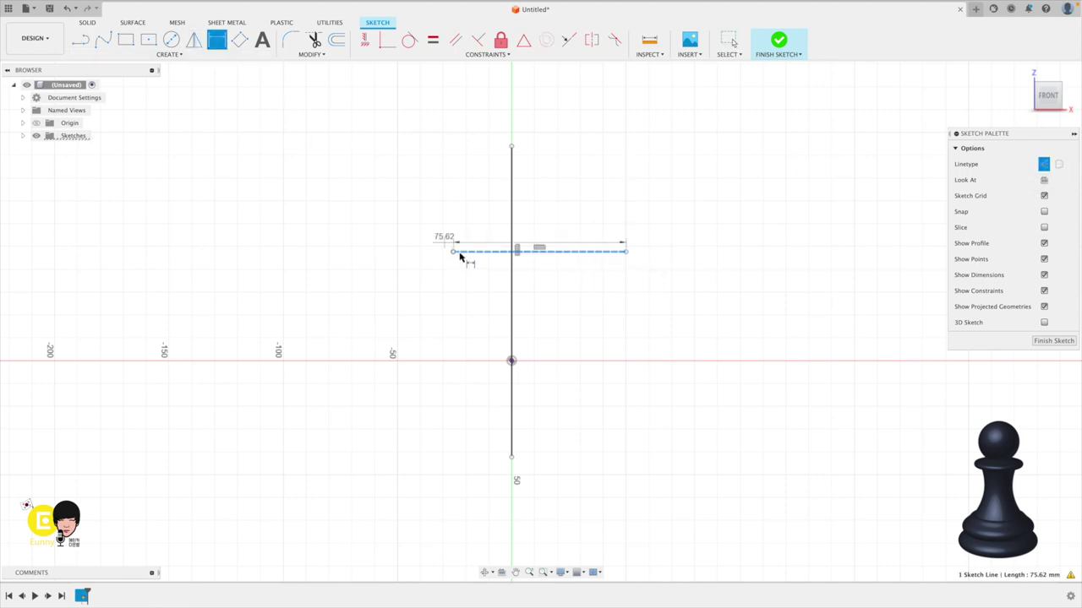
click(453, 251)
key(Escape)
- Dimension the construction line 40 mm above the origin
key(d)
click(511, 361)
click(453, 251)
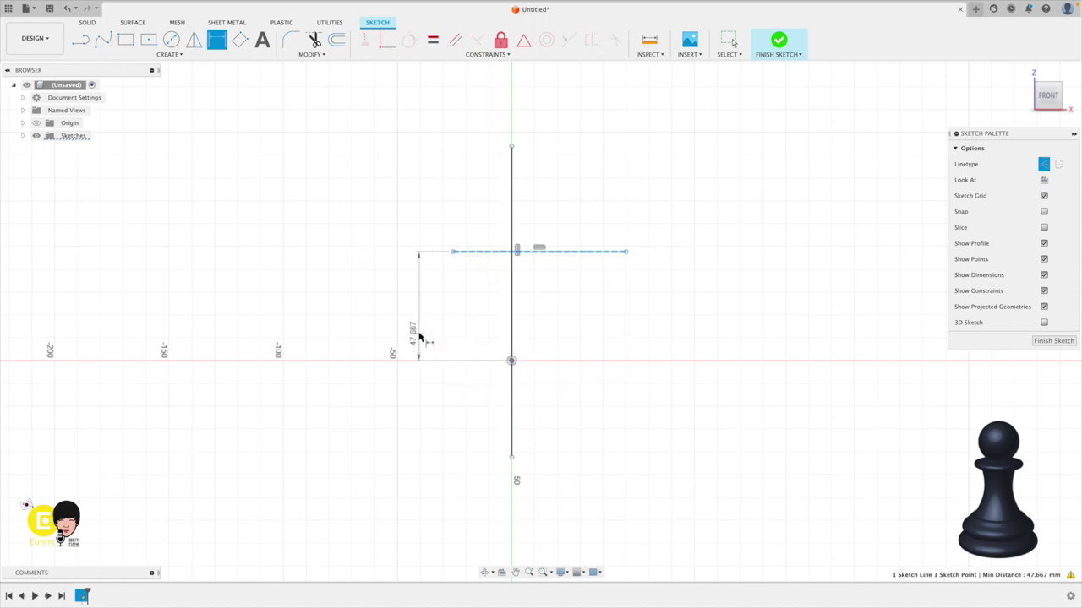
click(465, 337)
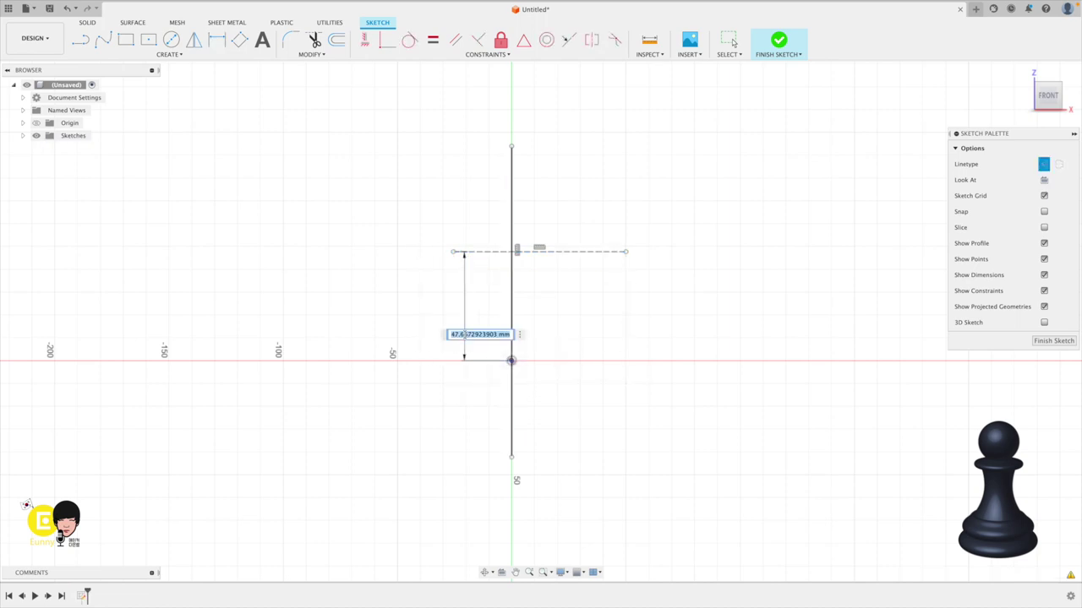
text(40)
key(Return)
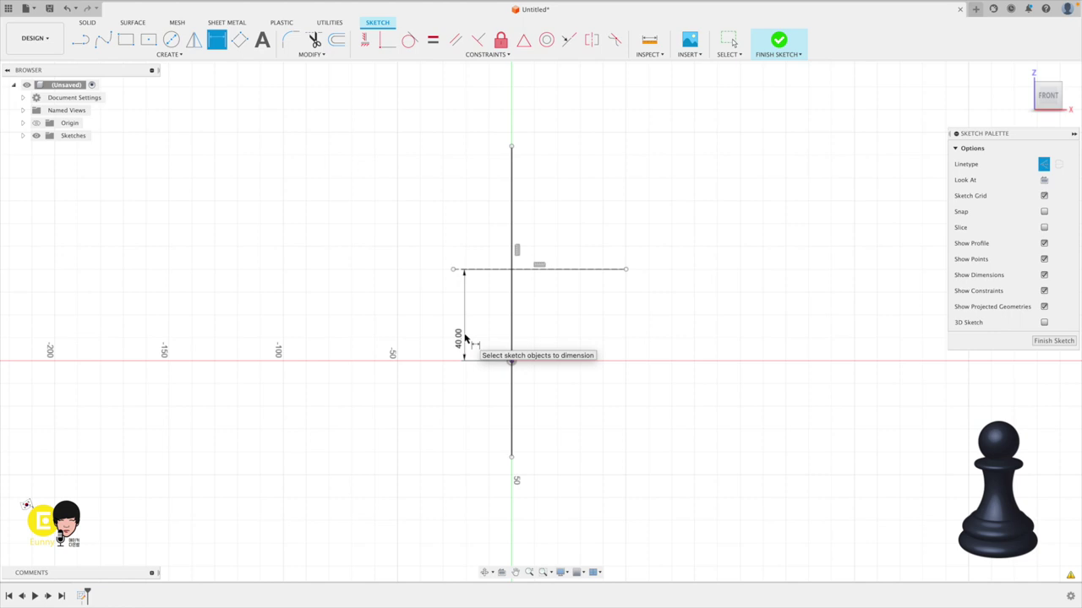
scroll(577, 336, up, 1)
scroll(577, 335, up, 1)
scroll(558, 331, up, 2)
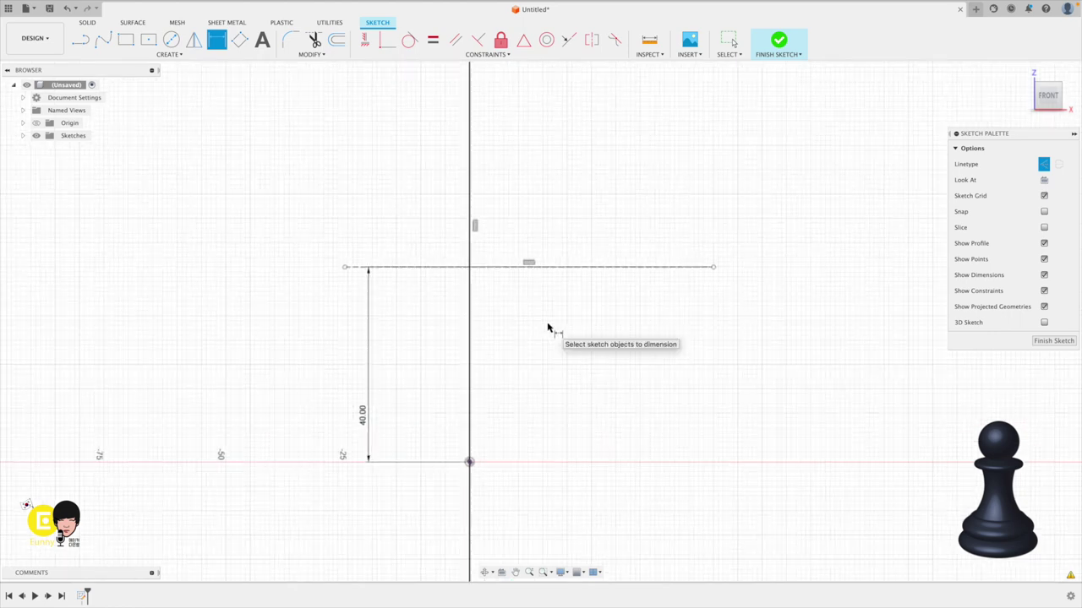
scroll(548, 328, right, 3)
scroll(548, 327, down, 1)
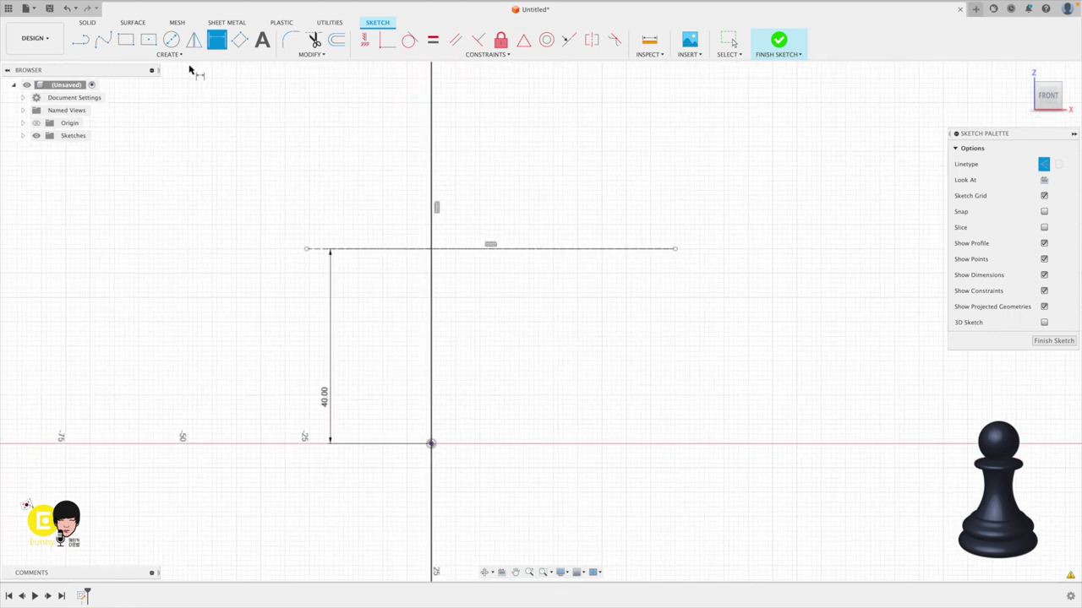
- Draw the head circle centred on the vertical axis, just below the 40 mm line
click(170, 39)
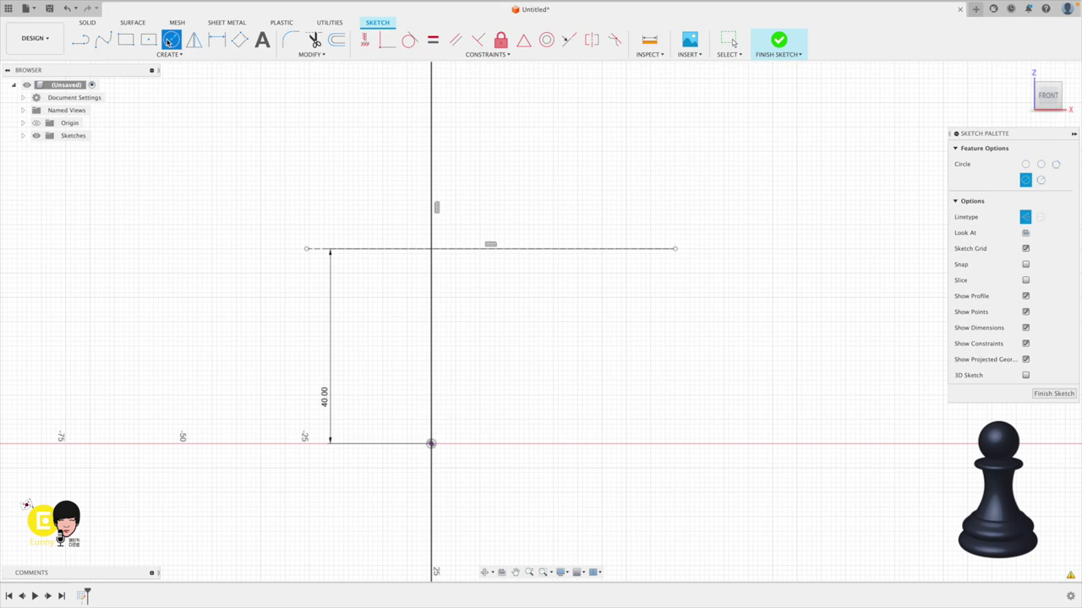
click(1033, 218)
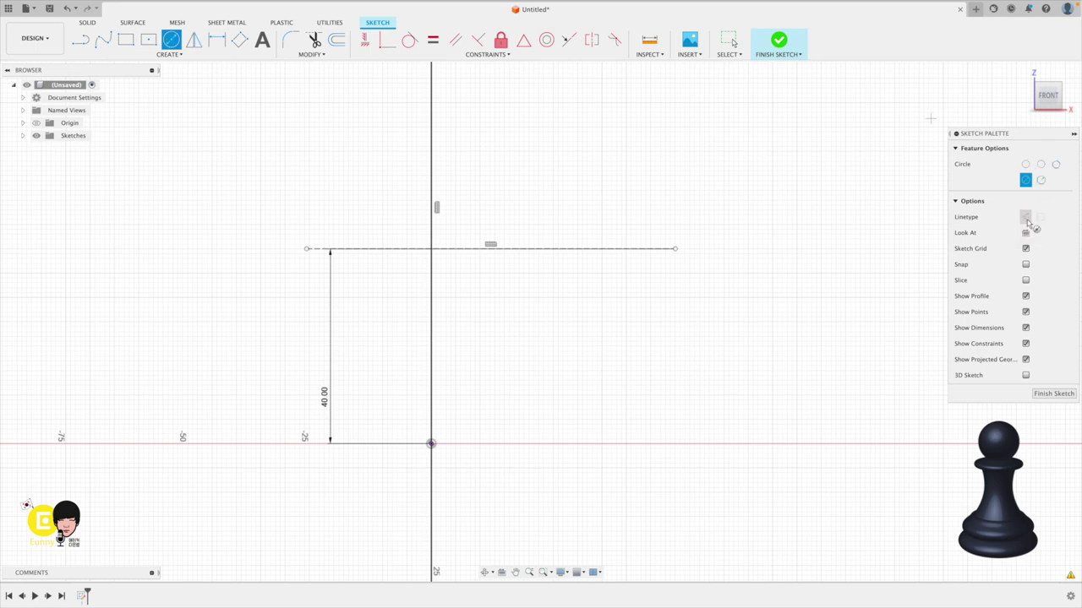
click(431, 285)
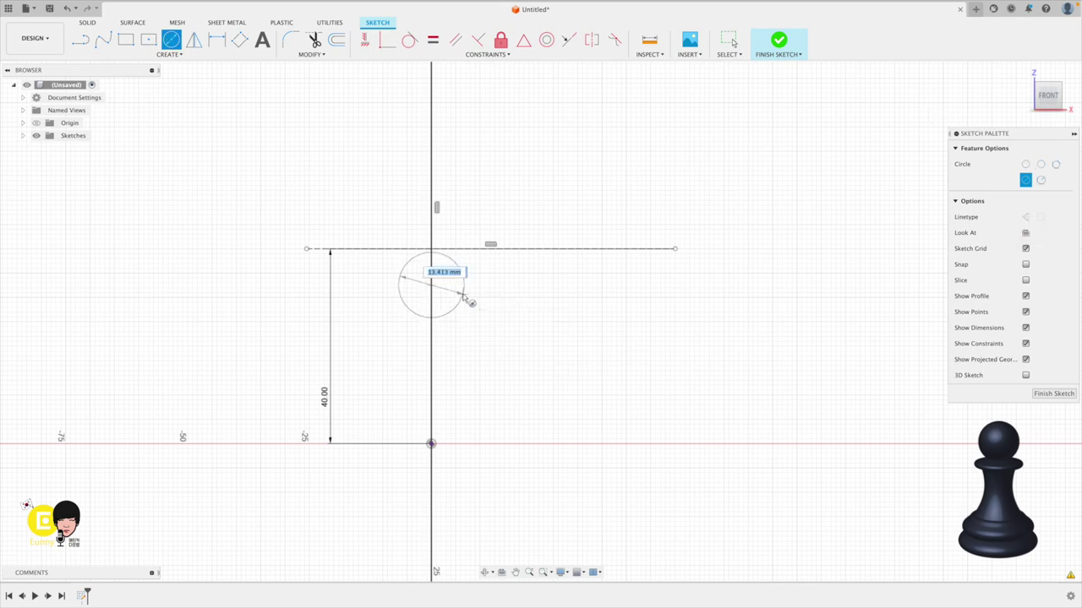
click(470, 302)
- Start a fit-point spline at the circle's lower edge, shaping the collar and narrow neck
click(103, 41)
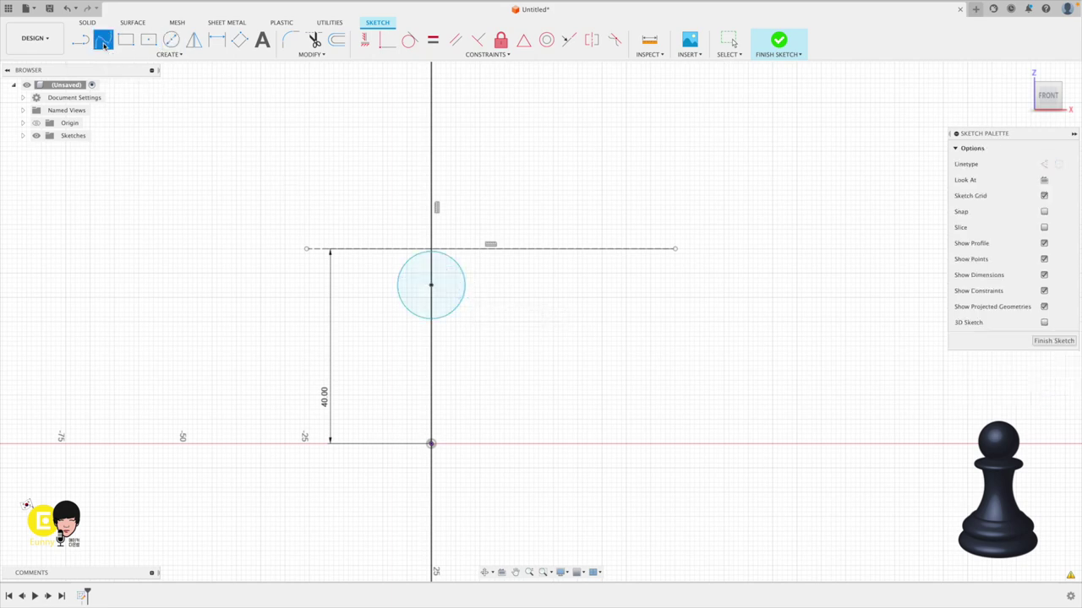
scroll(321, 235, up, 2)
scroll(321, 235, up, 1)
scroll(321, 235, up, 2)
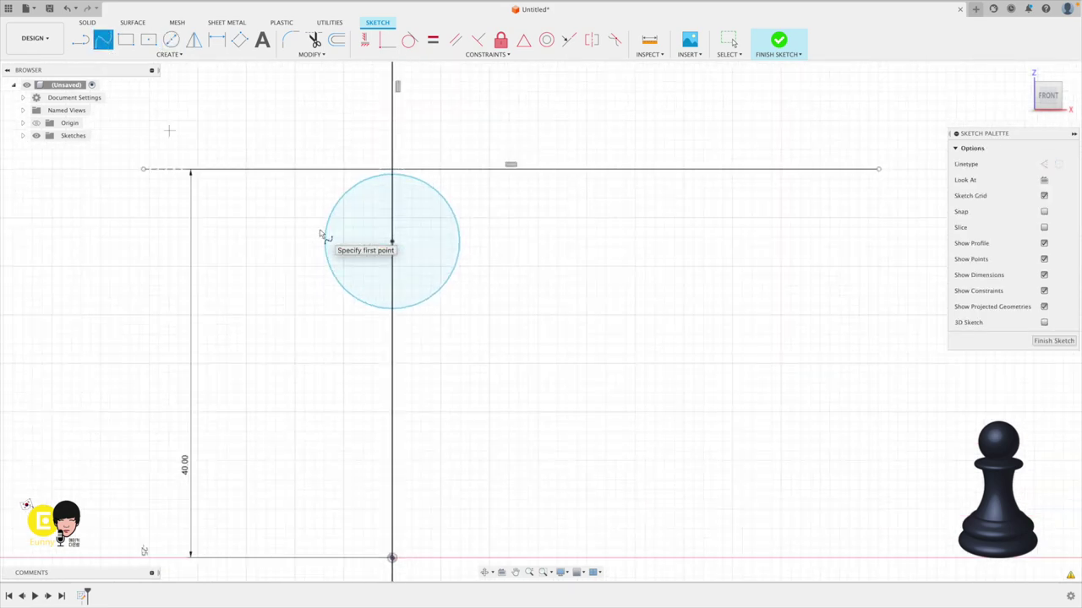
scroll(321, 235, up, 2)
scroll(524, 367, down, 2)
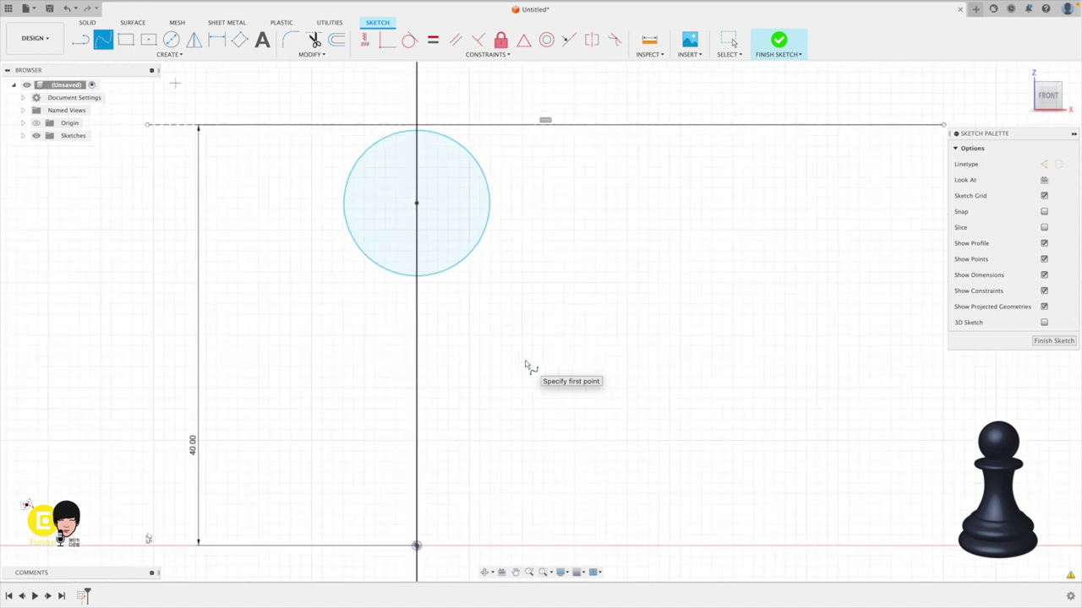
click(448, 251)
click(498, 258)
click(536, 268)
click(545, 287)
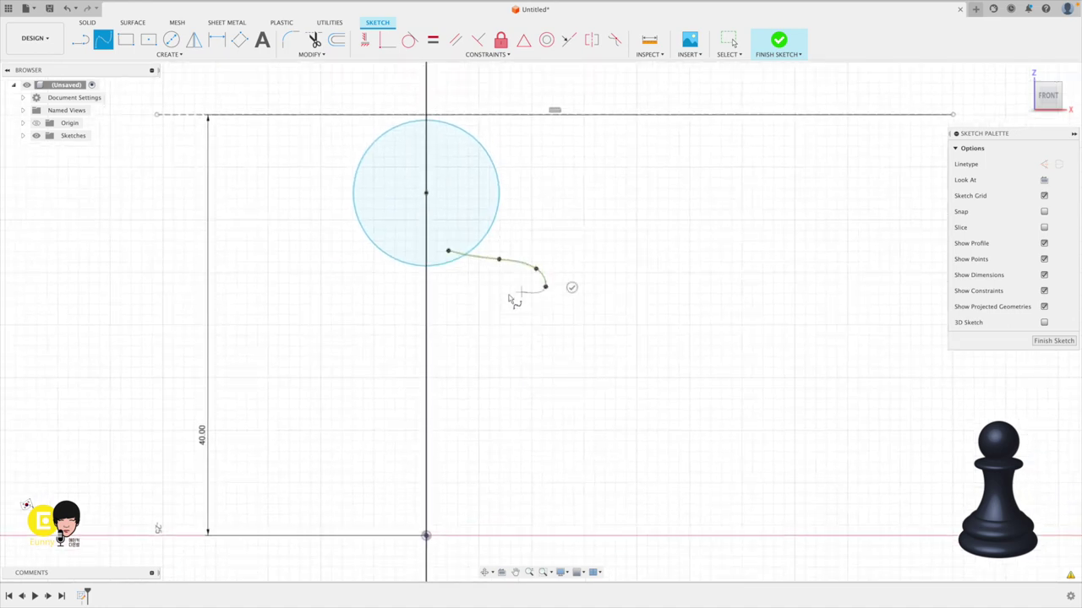
click(489, 293)
click(447, 303)
- Continue the spline down the pawn's body to the flared base and finish it
click(460, 366)
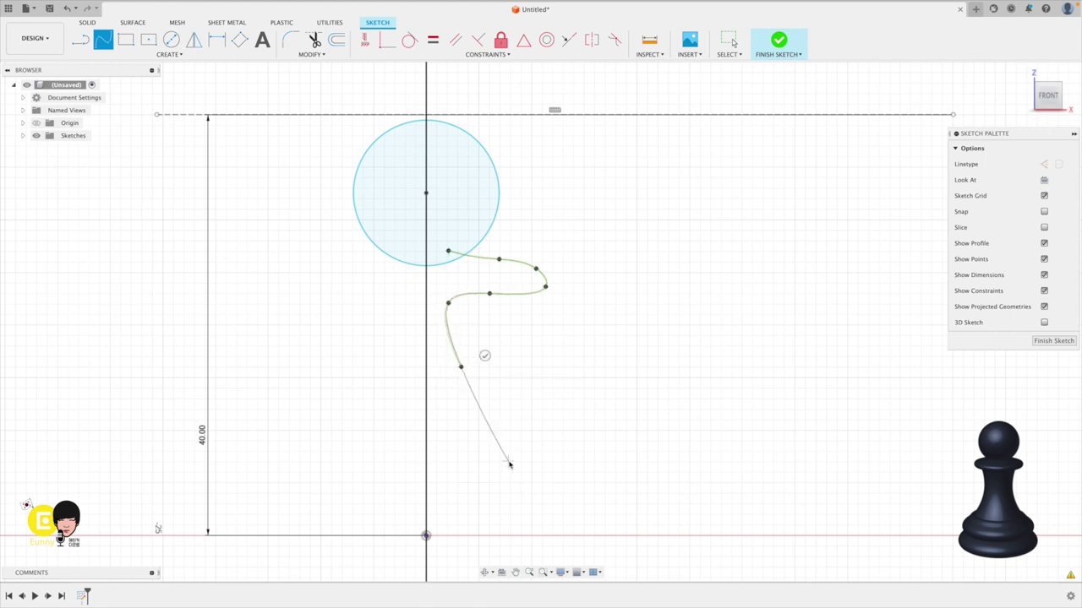
click(509, 462)
click(580, 478)
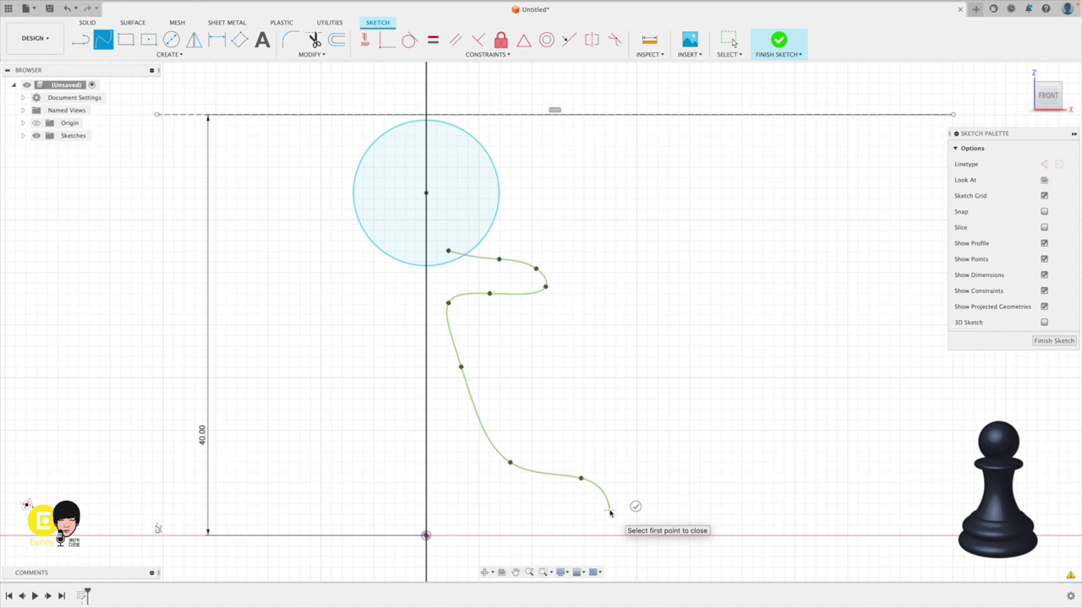
click(611, 511)
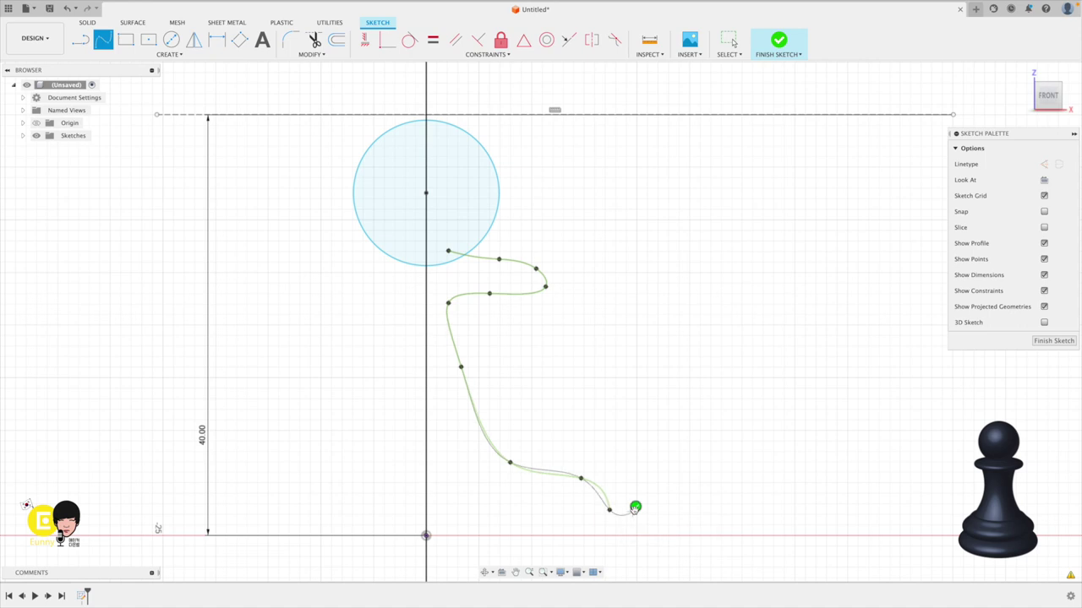
click(636, 507)
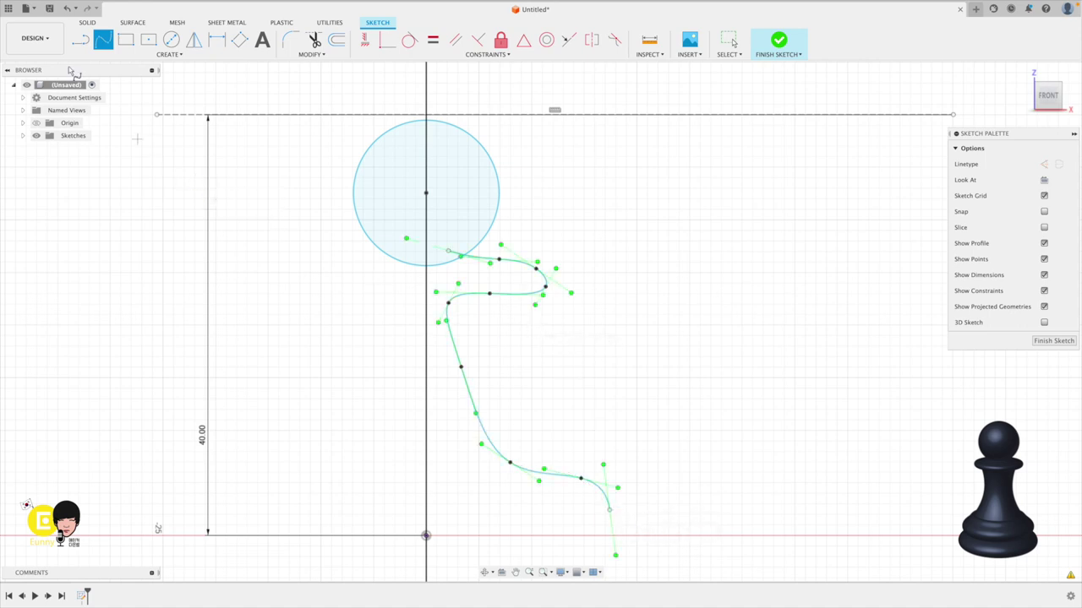
click(78, 42)
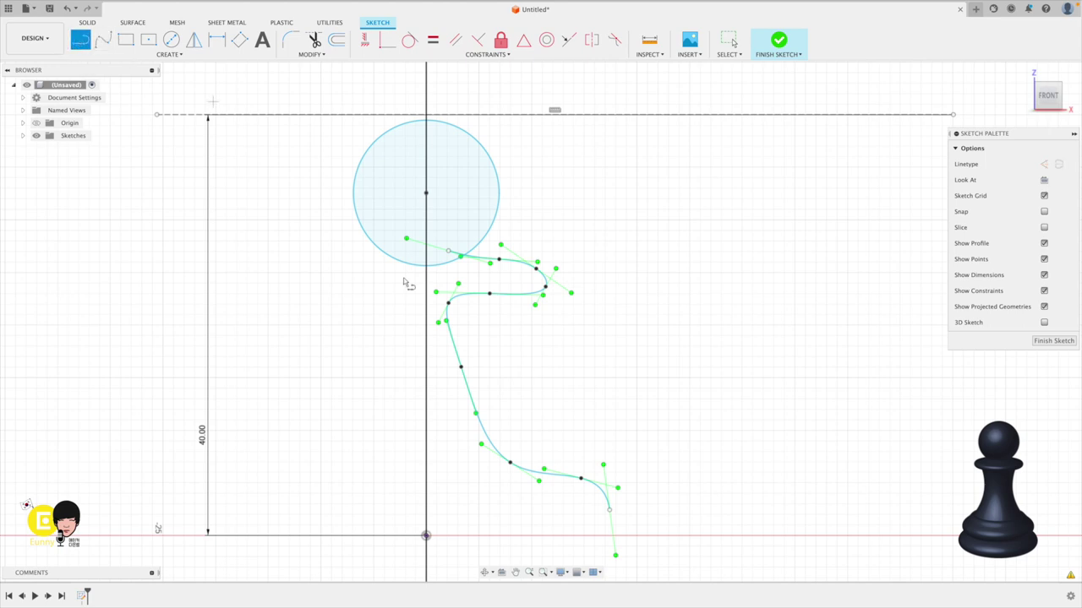
- Draw a base line from the origin along the horizontal axis, a short vertical edge, then join the spline end
click(426, 535)
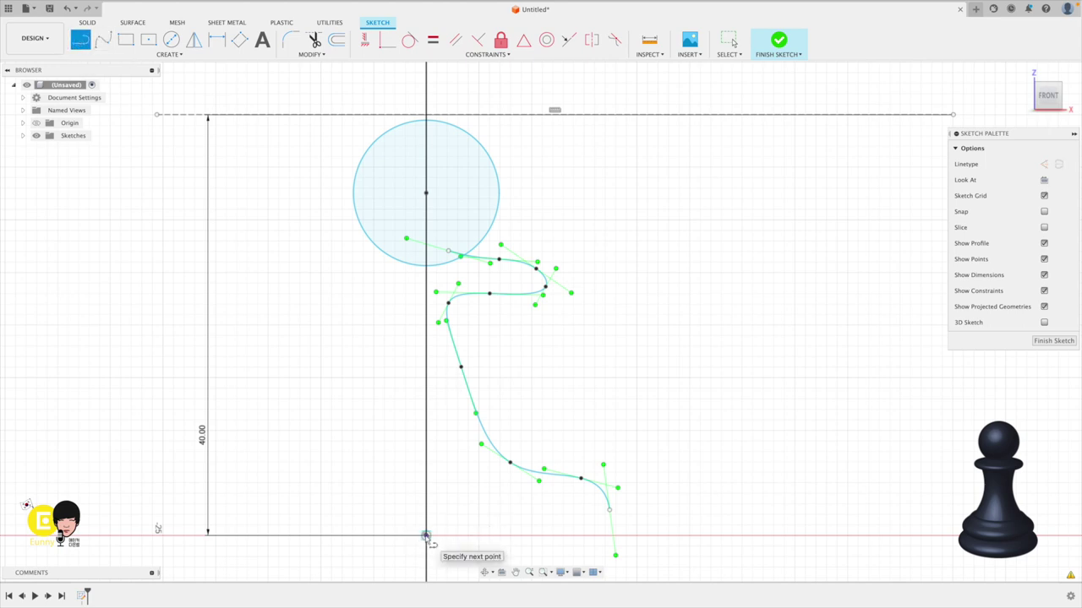
click(638, 536)
click(642, 521)
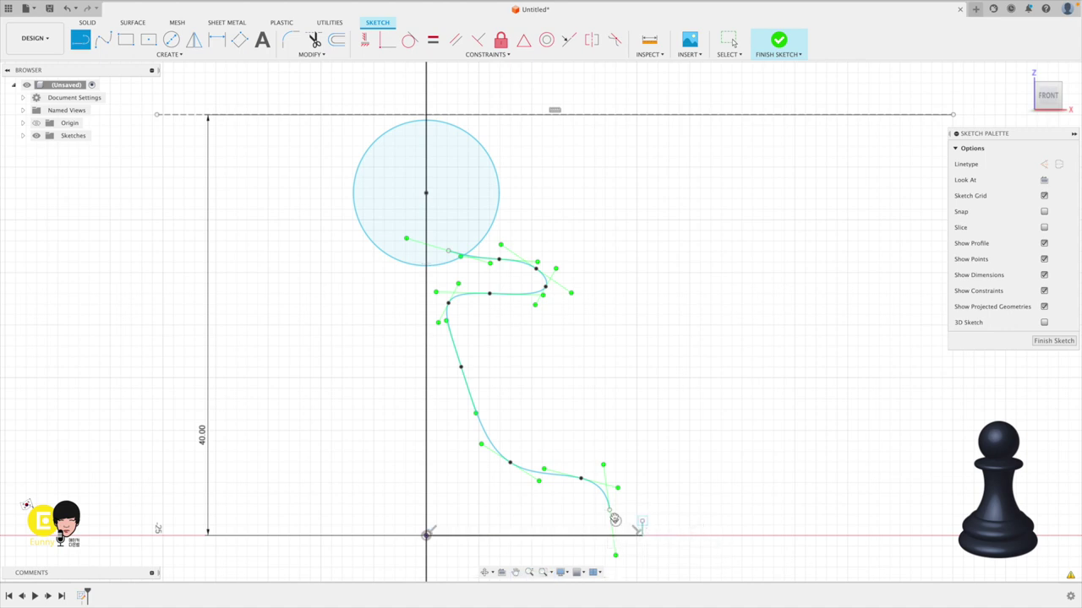
click(610, 511)
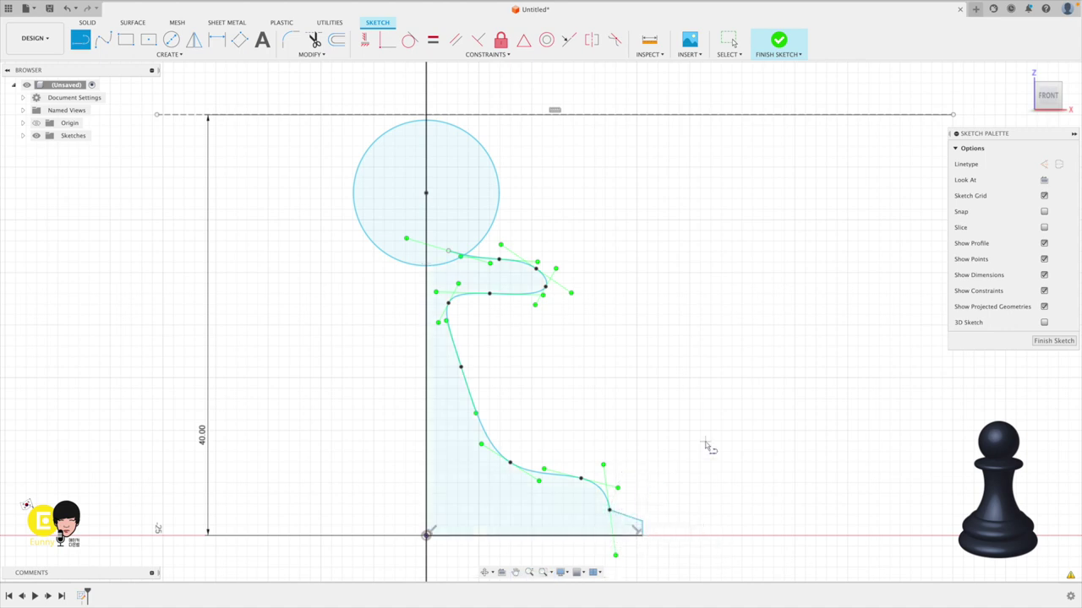
key(Escape)
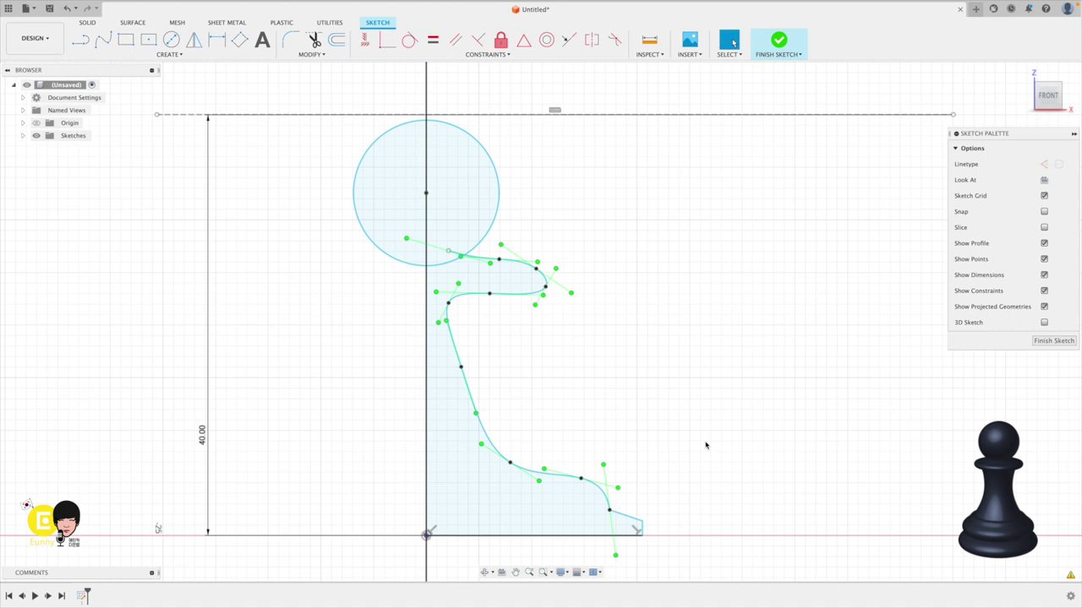
- Pull the collar's curl point up-left and adjust the neck fit point and its tangent
scroll(667, 409, up, 1)
click(546, 291)
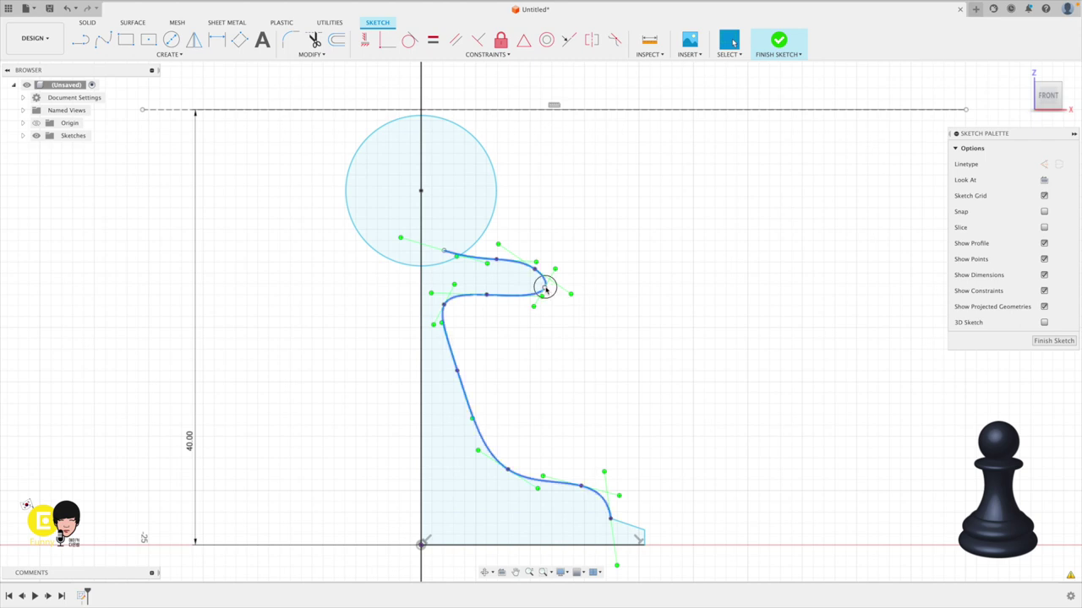
drag(546, 290, 517, 265)
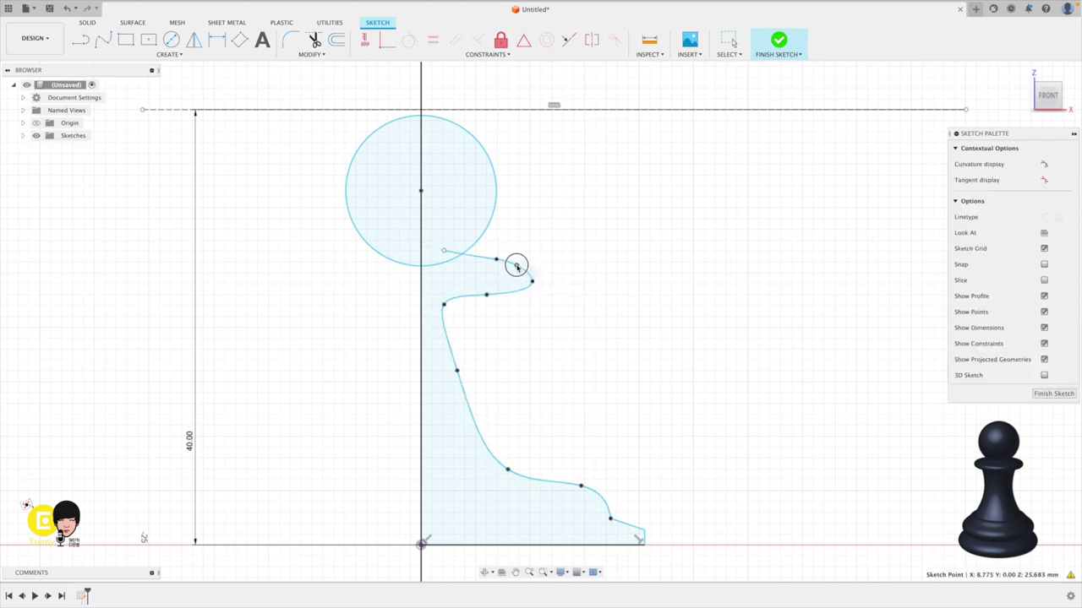
drag(443, 304, 450, 315)
click(450, 315)
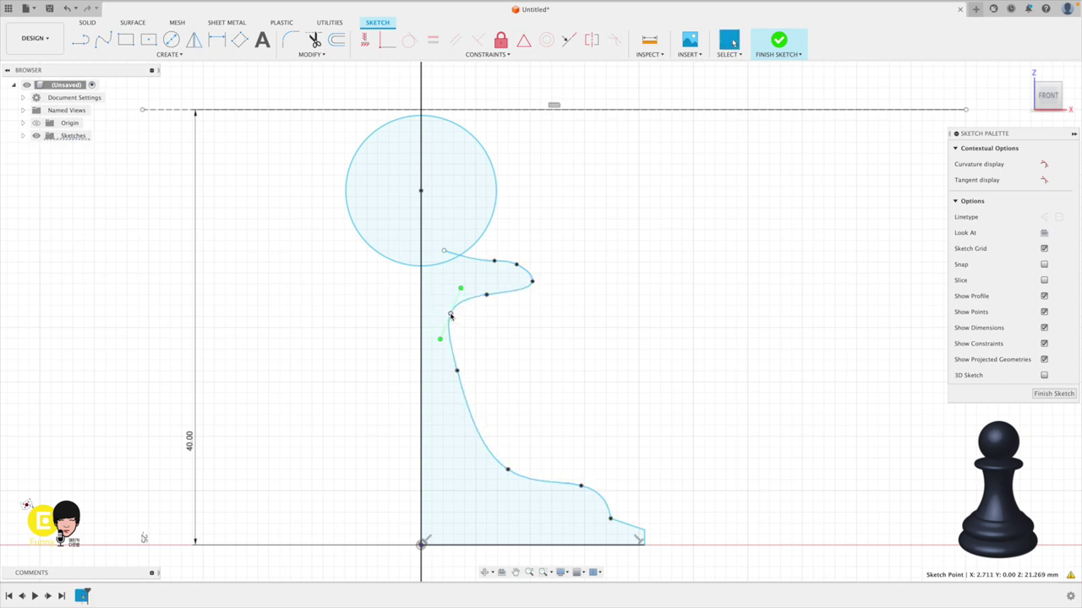
drag(439, 340, 441, 339)
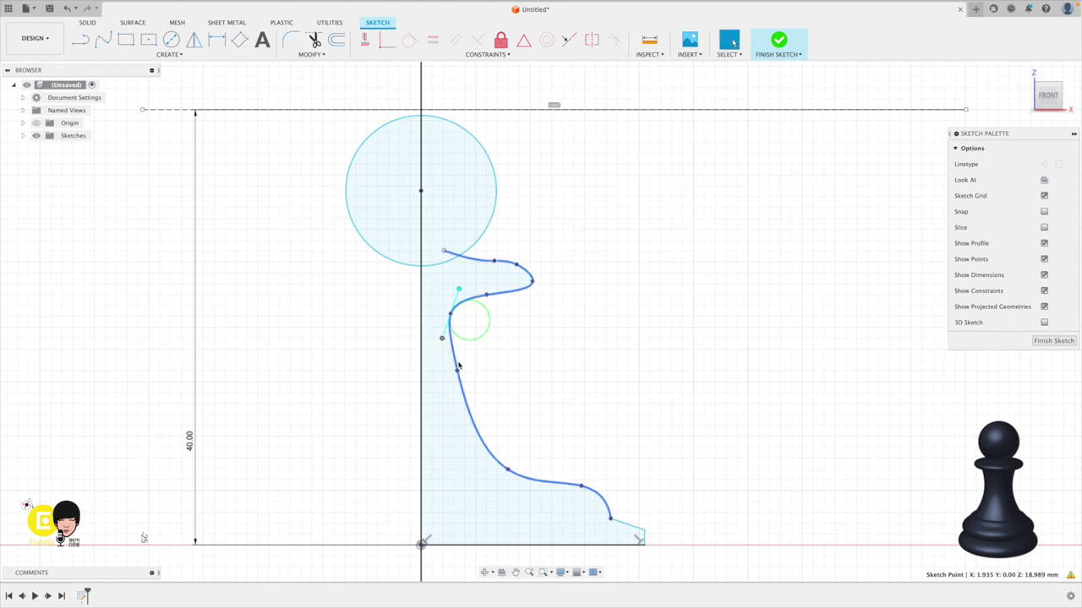
- Move the spline's bottom end inward, lower a base fit point, and shift the upper bulge points left
click(456, 371)
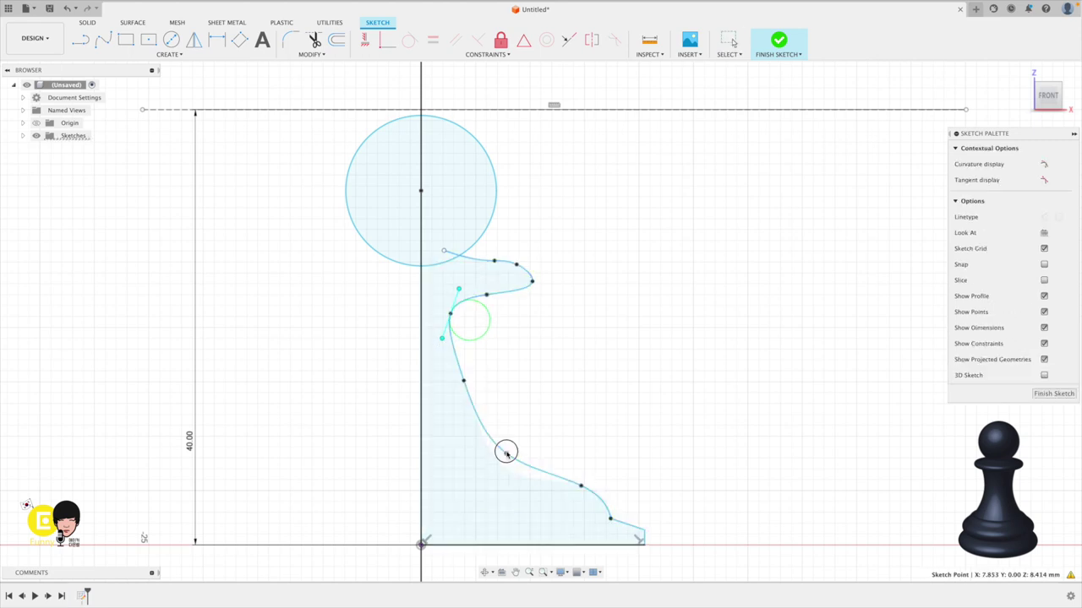
drag(644, 534, 574, 531)
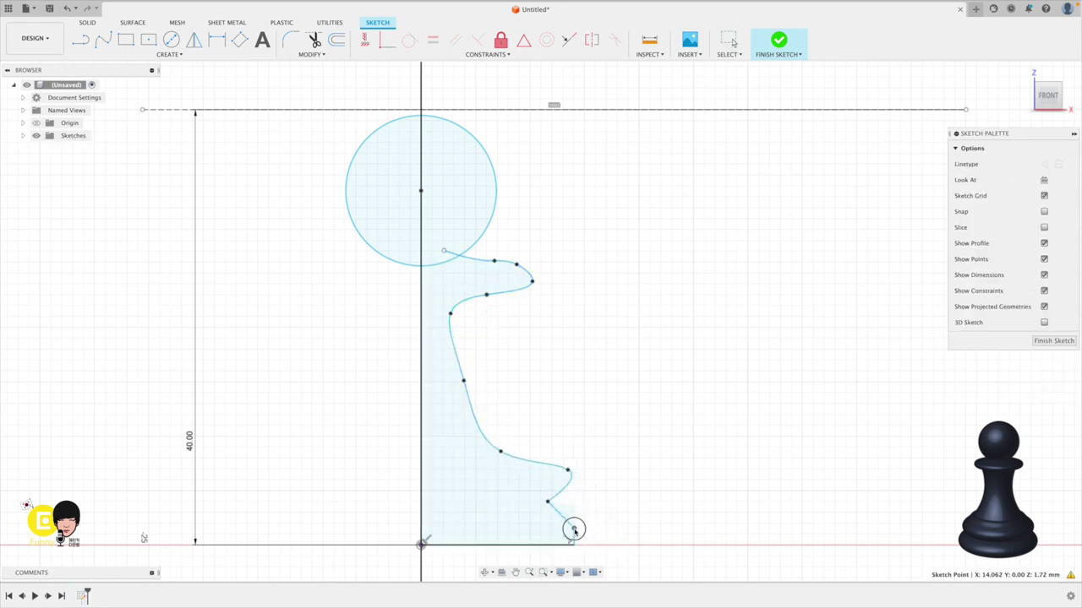
drag(567, 470, 549, 479)
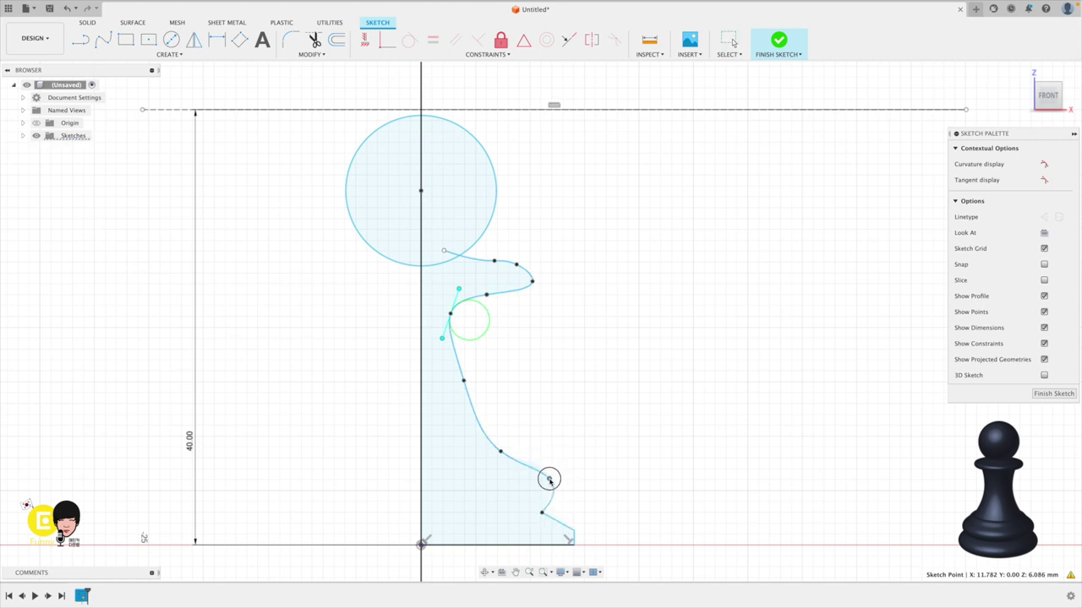
mouse_move(494, 260)
mouse_down()
mouse_move(478, 260)
mouse_move(498, 264)
mouse_up()
mouse_move(486, 294)
mouse_down()
mouse_move(513, 281)
mouse_move(471, 261)
mouse_move(491, 265)
mouse_move(494, 279)
mouse_move(456, 323)
mouse_up()
- Trim the head circle's left half and the small leftover piece, then finish the sketch
click(313, 40)
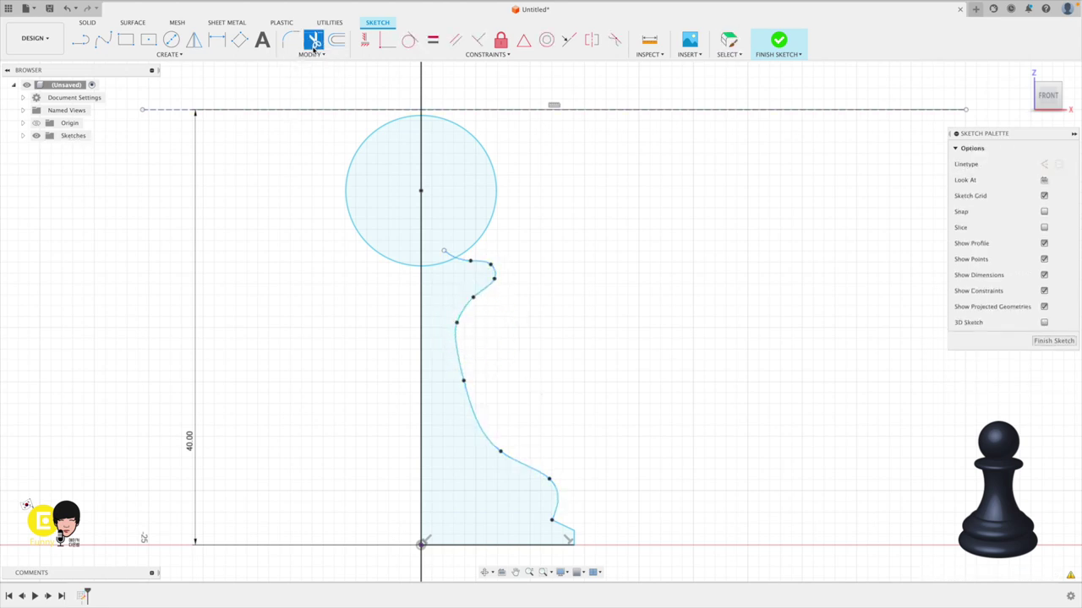
click(354, 161)
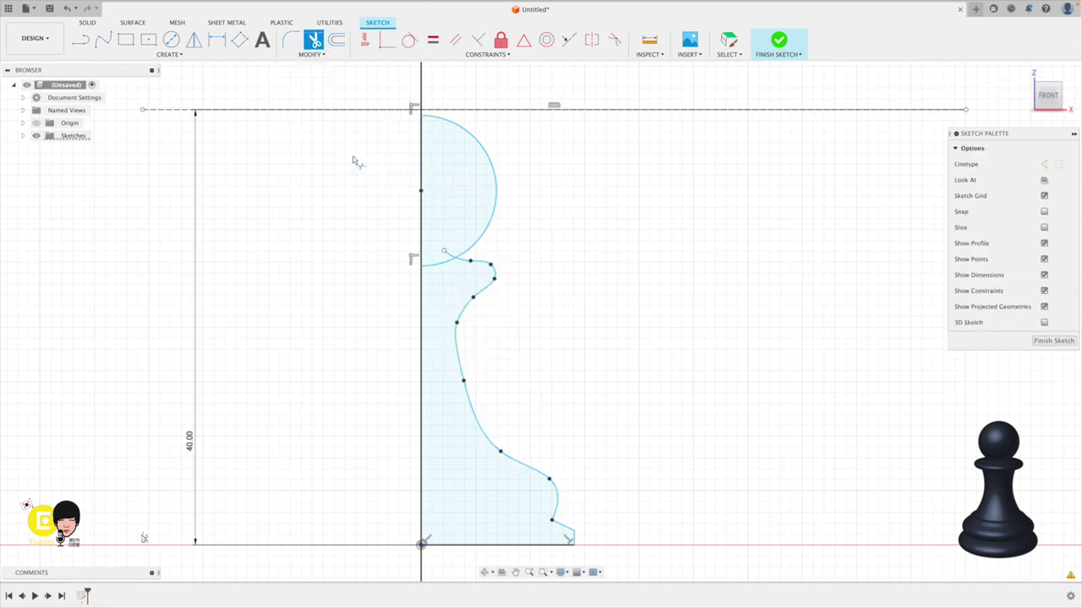
click(437, 271)
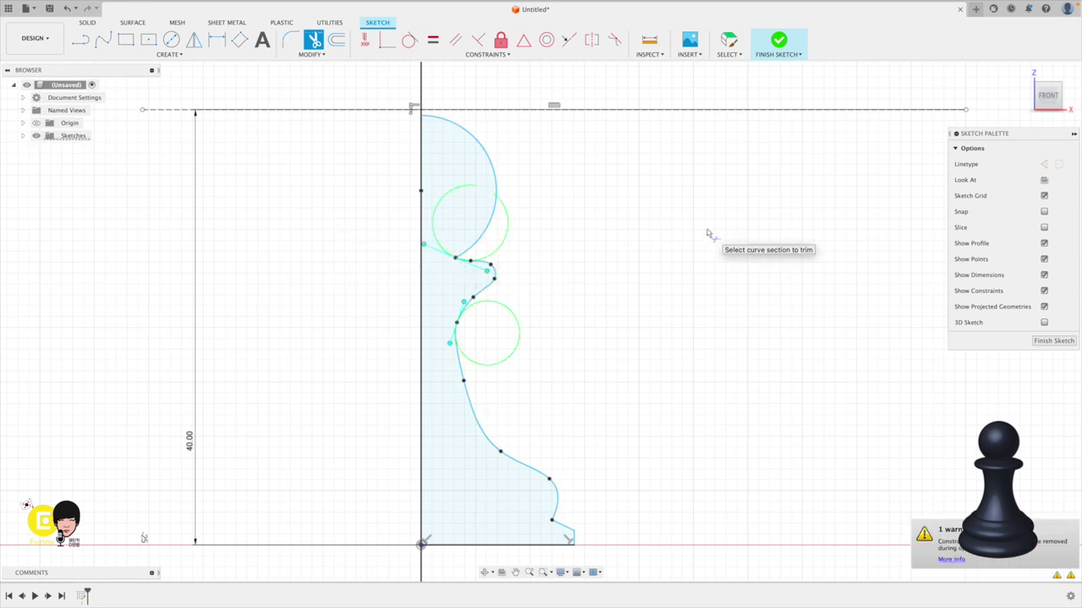
click(776, 48)
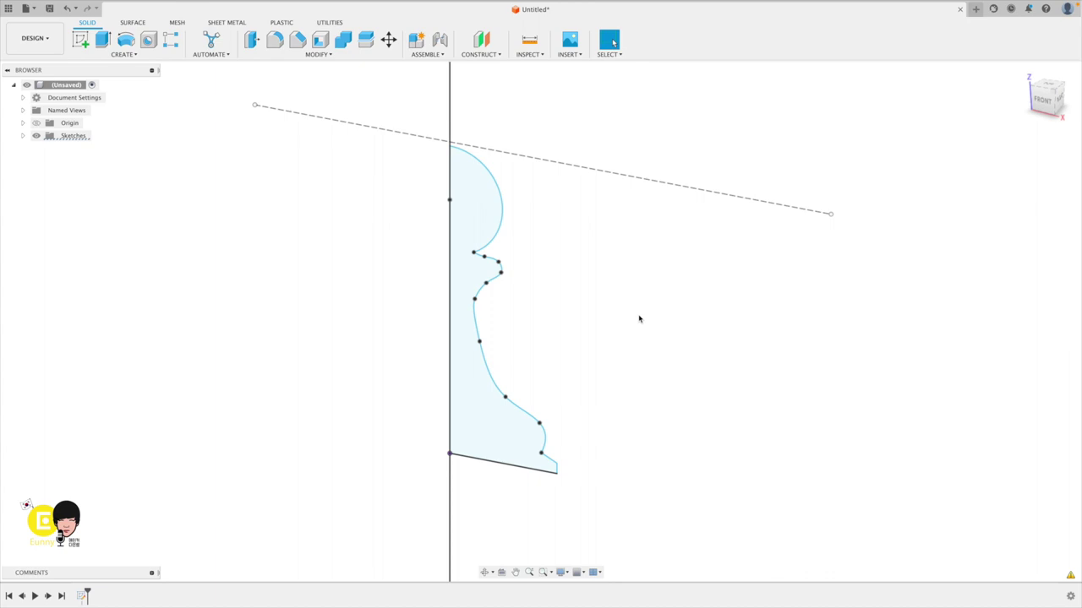
- Revolve the pawn profile 360° about the vertical origin axis to create Body1
click(124, 41)
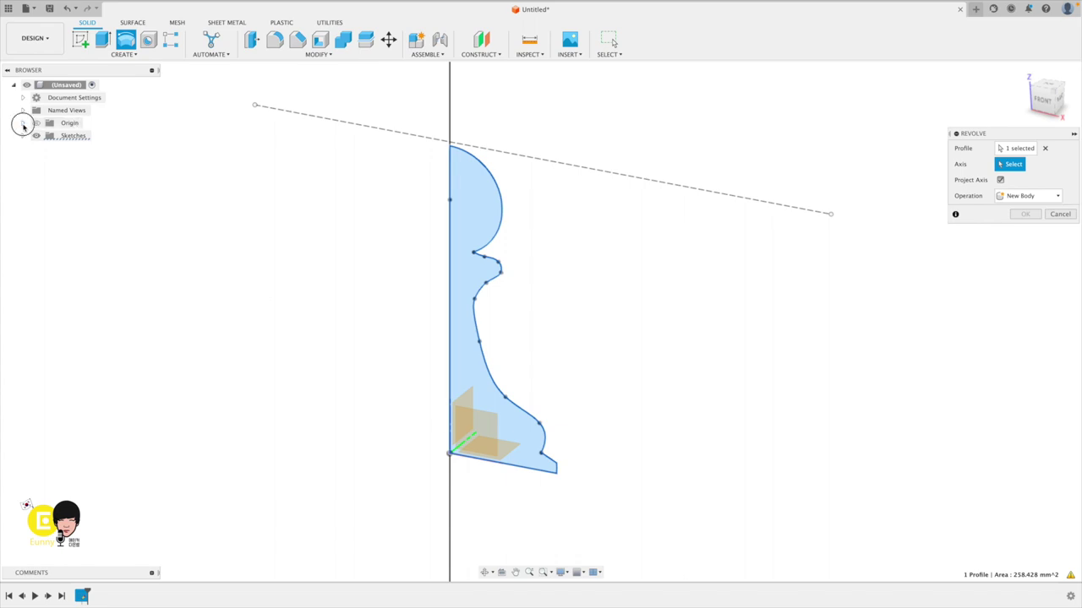
click(23, 122)
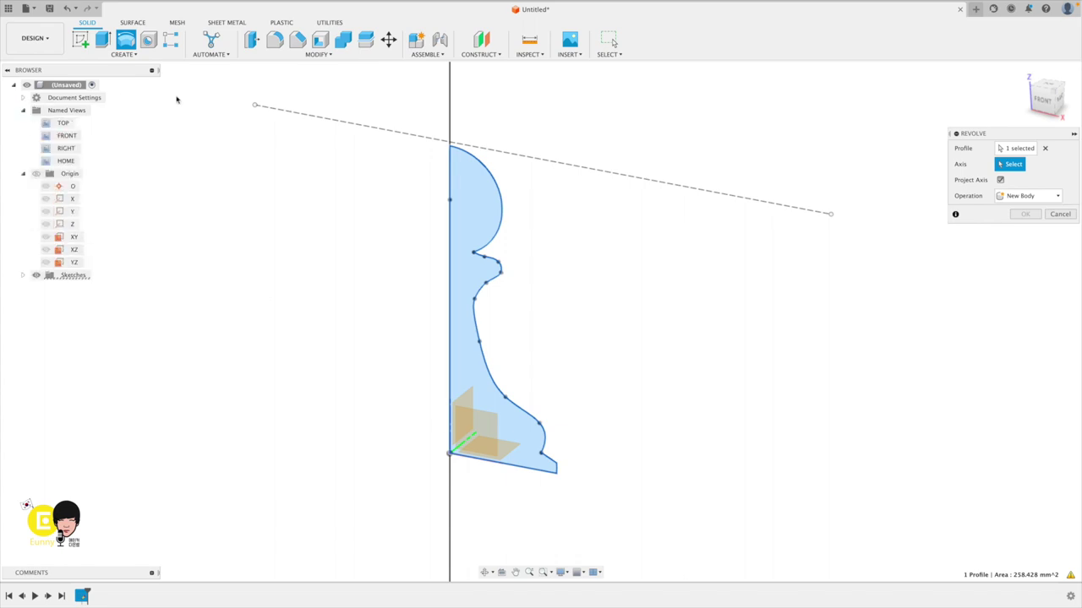
click(450, 89)
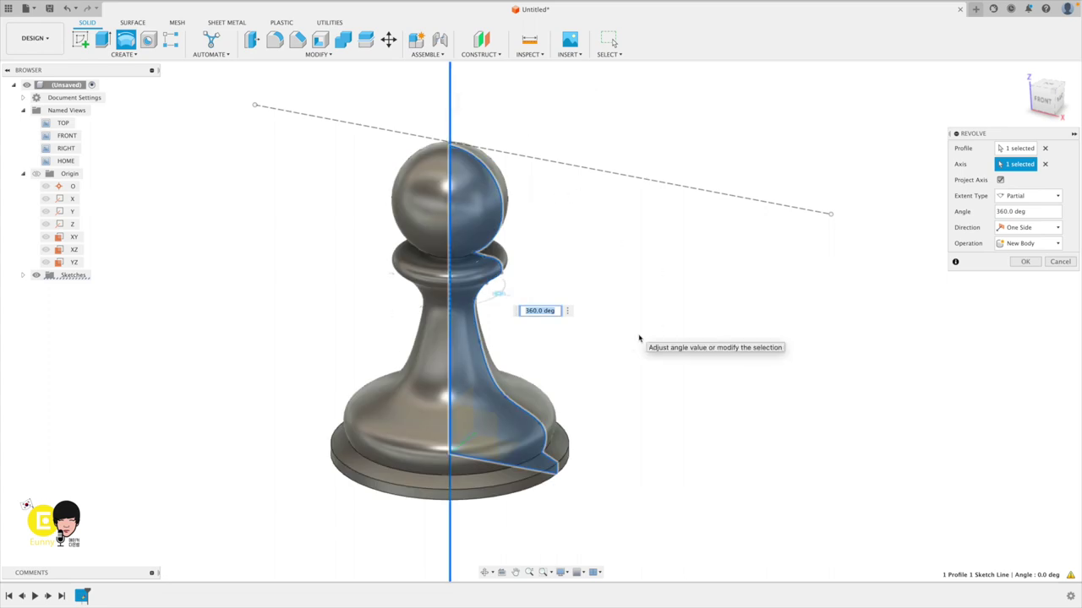
shift+scroll(639, 338, left, 3)
shift+scroll(639, 339, left, 3)
click(1021, 262)
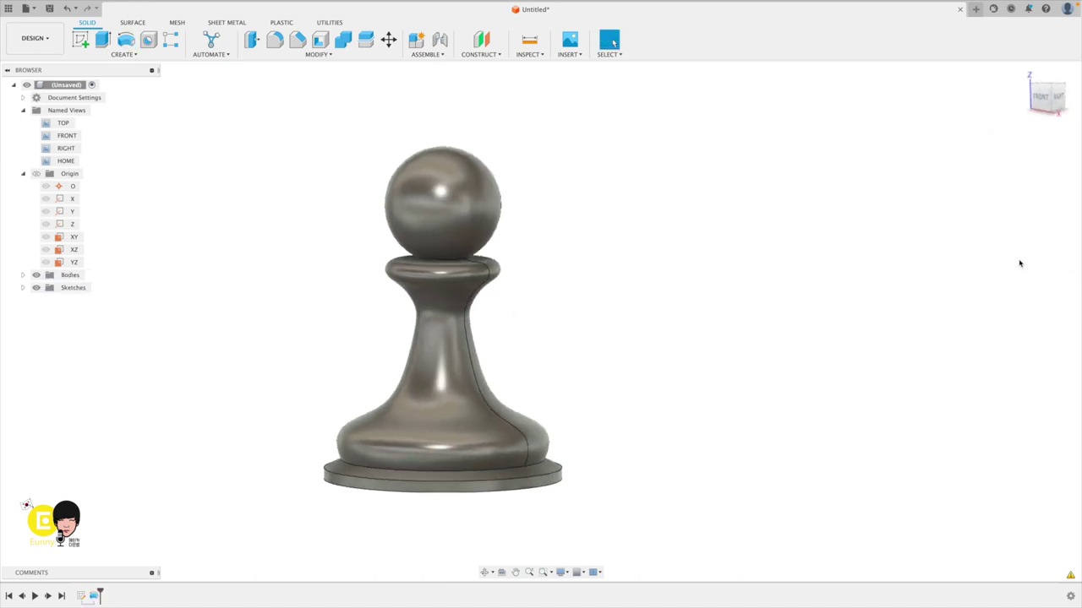
- Export Body1 as an STL (Binary) mesh in millimetres with High refinement
shift+scroll(1019, 263, up, 3)
shift+scroll(1019, 263, left, 3)
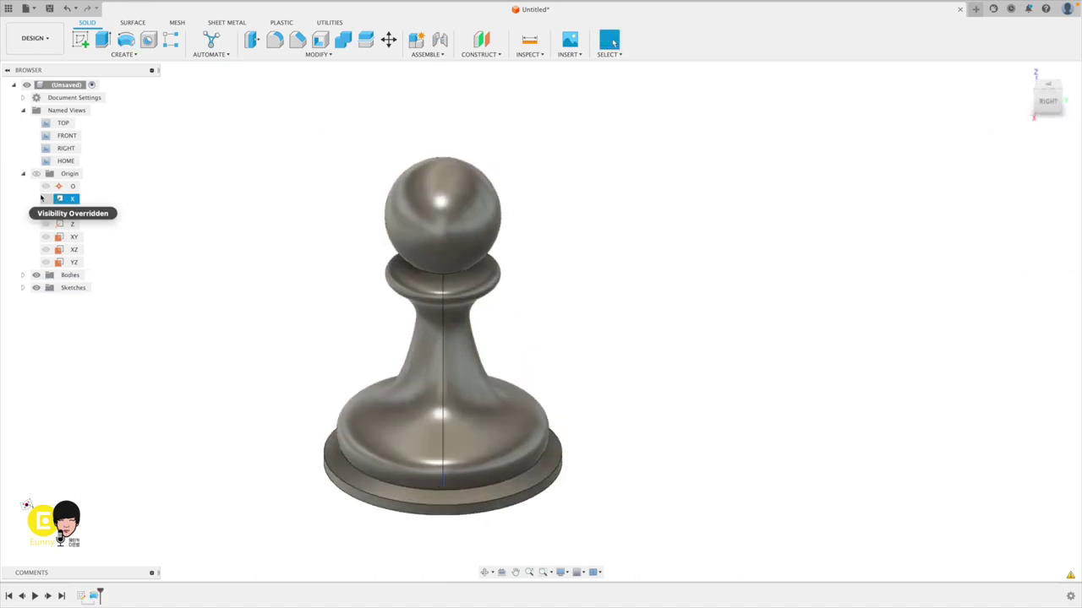
click(23, 174)
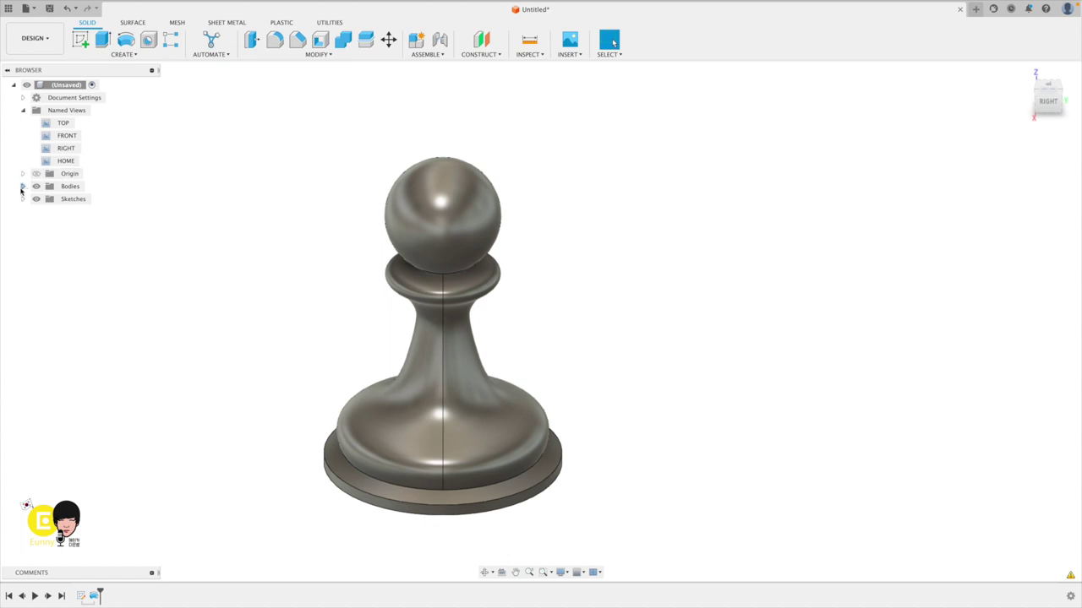
click(23, 186)
click(69, 187)
right_click(68, 187)
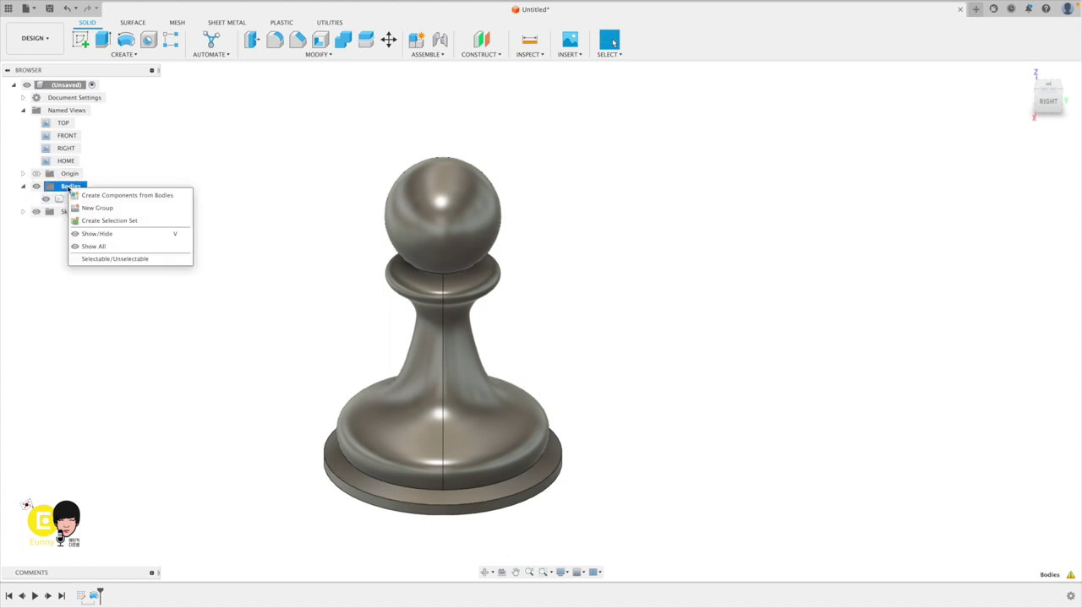
key(Escape)
right_click(76, 198)
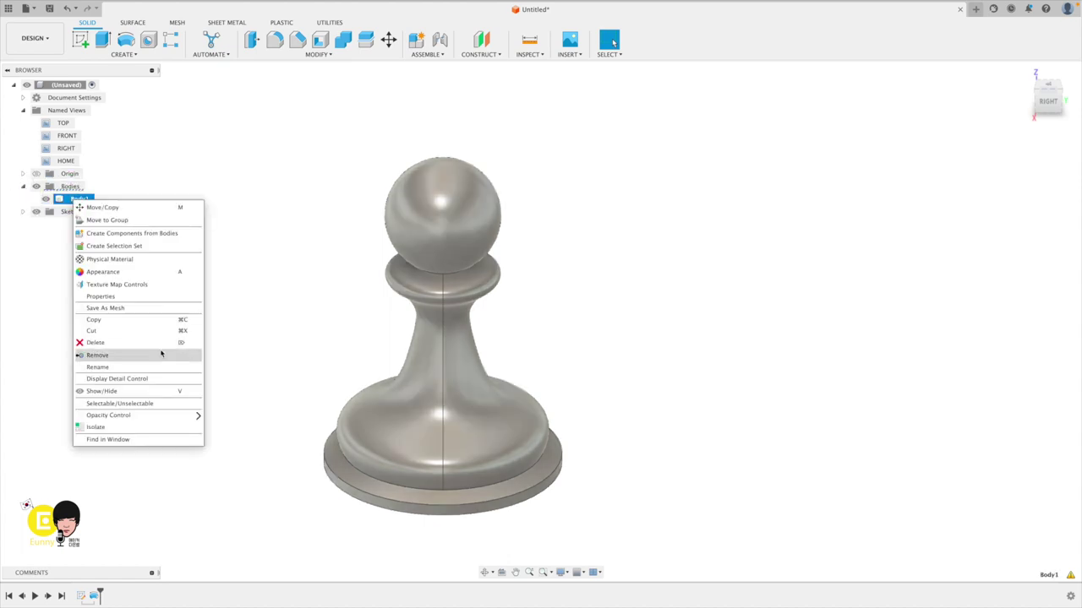
click(116, 308)
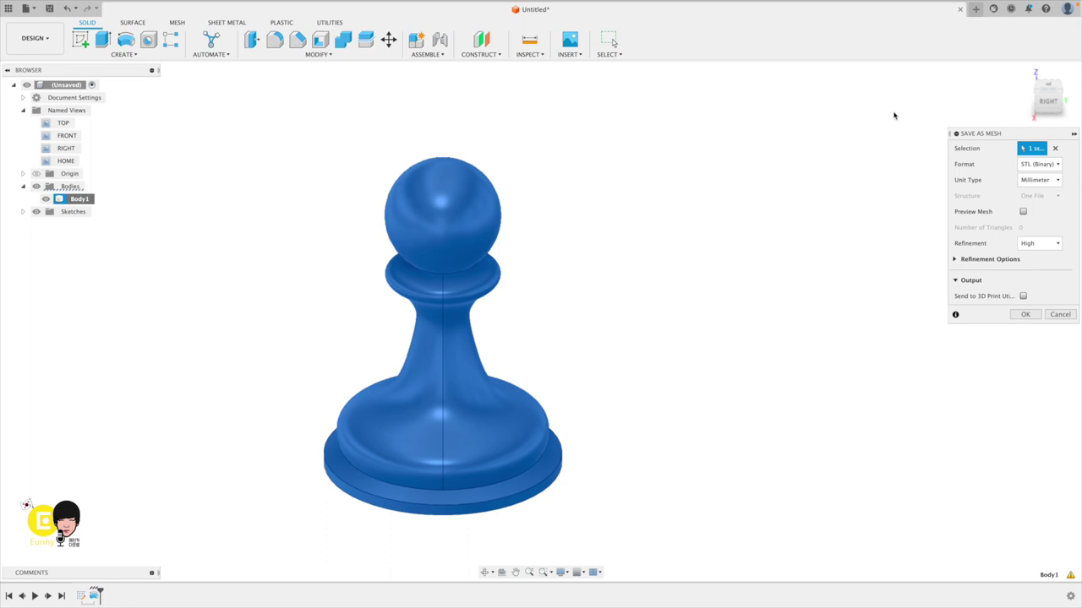
click(1059, 314)
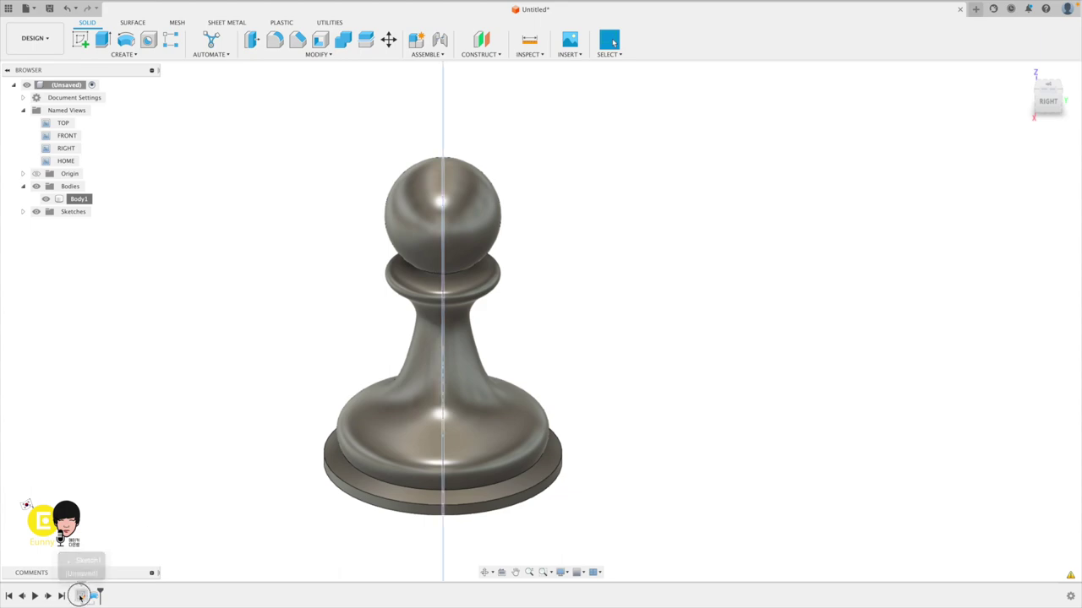
double_click(79, 597)
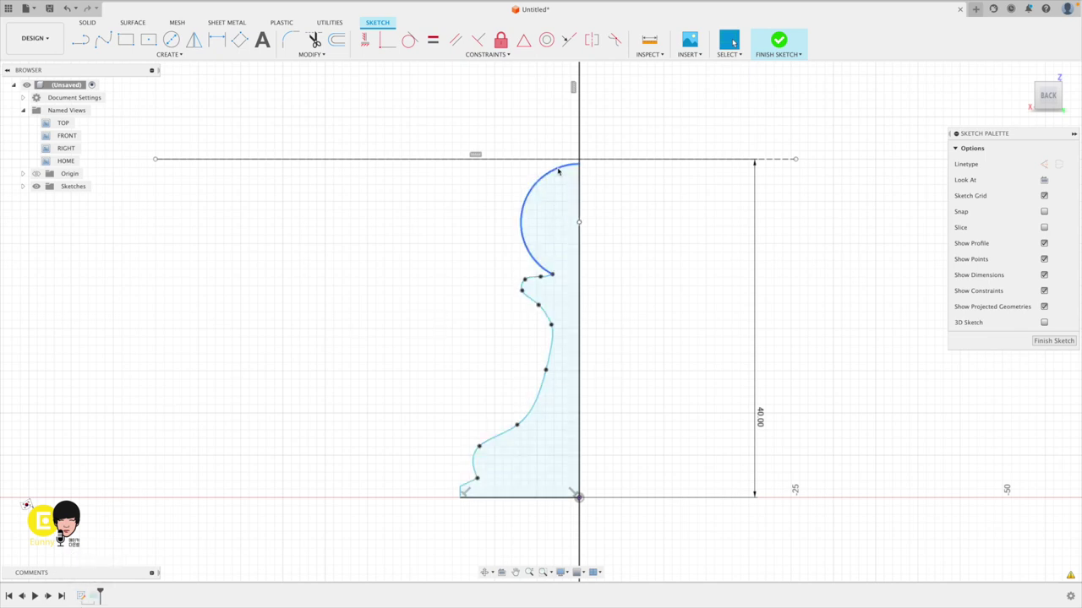
click(523, 292)
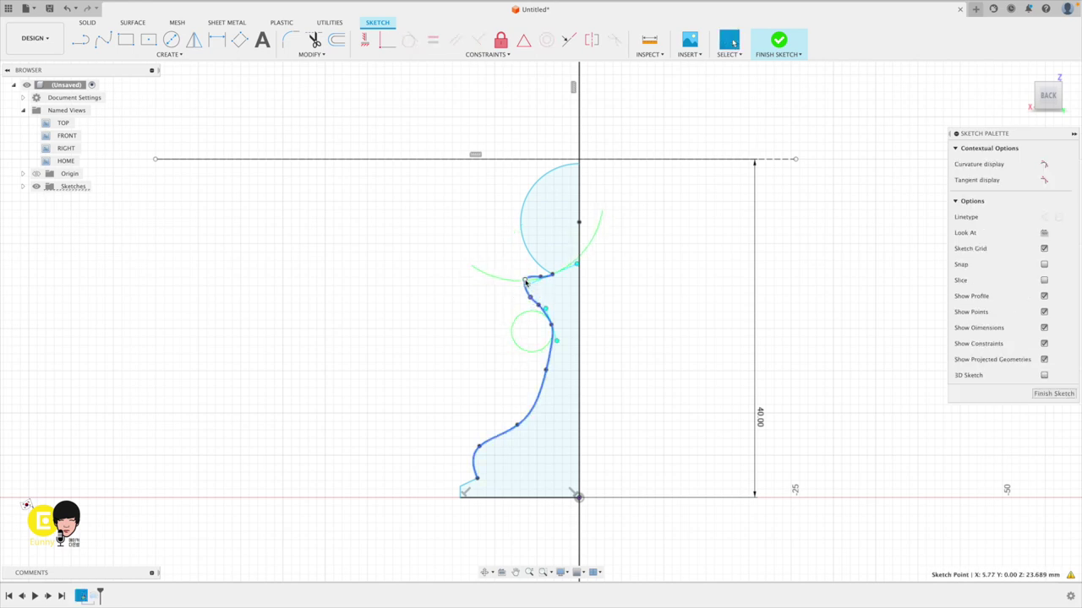
click(527, 285)
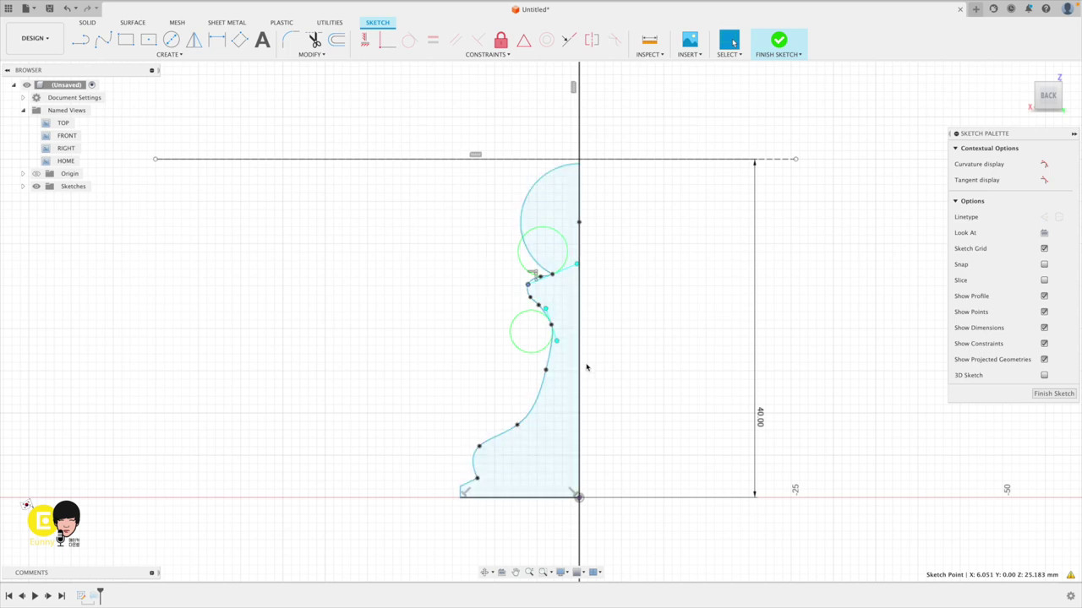
click(778, 40)
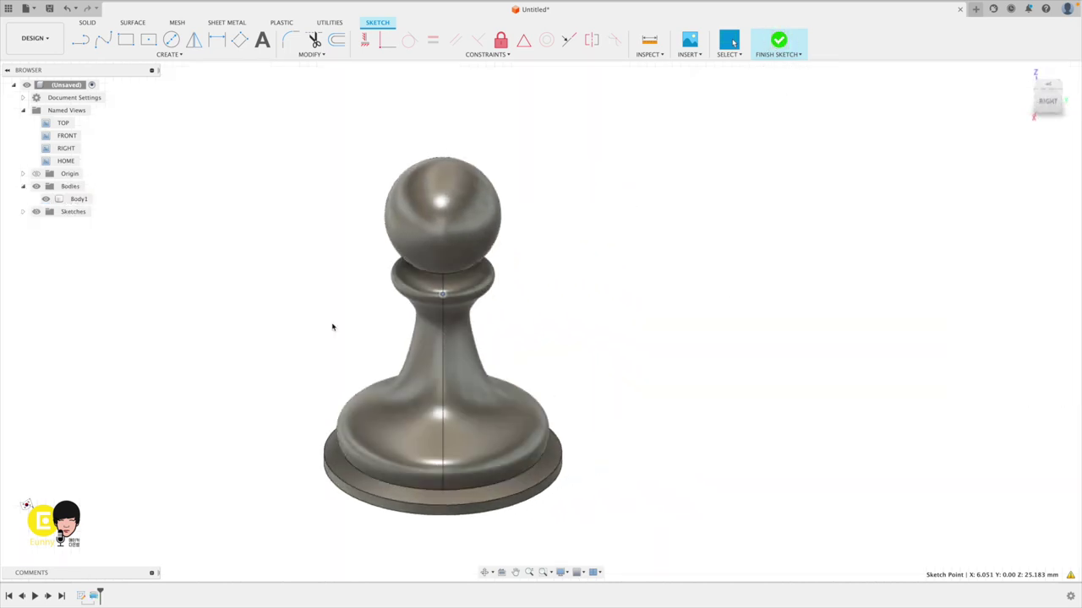